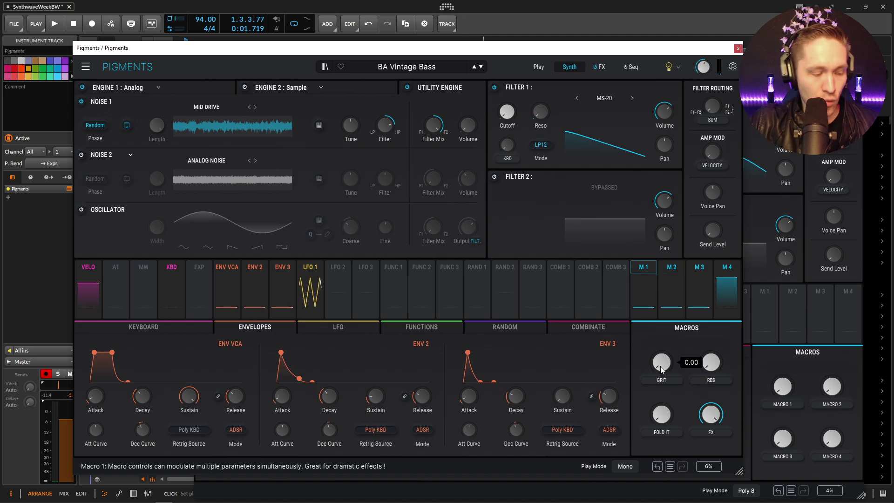
Raise the GRIT, RES (to 0.416) and FOLD IT (to 0.540) macros on BA Vintage Bass.
left_click_drag(662, 367, 662, 316)
left_click_drag(711, 363, 711, 357)
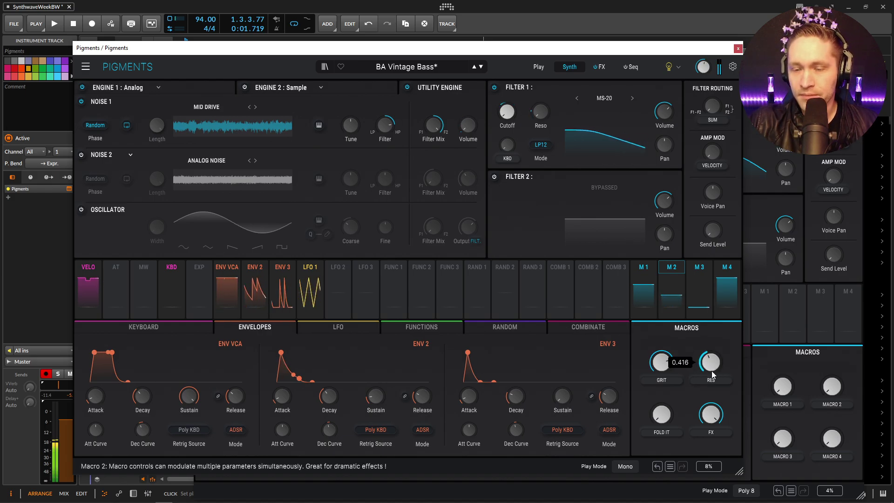
left_click(664, 416)
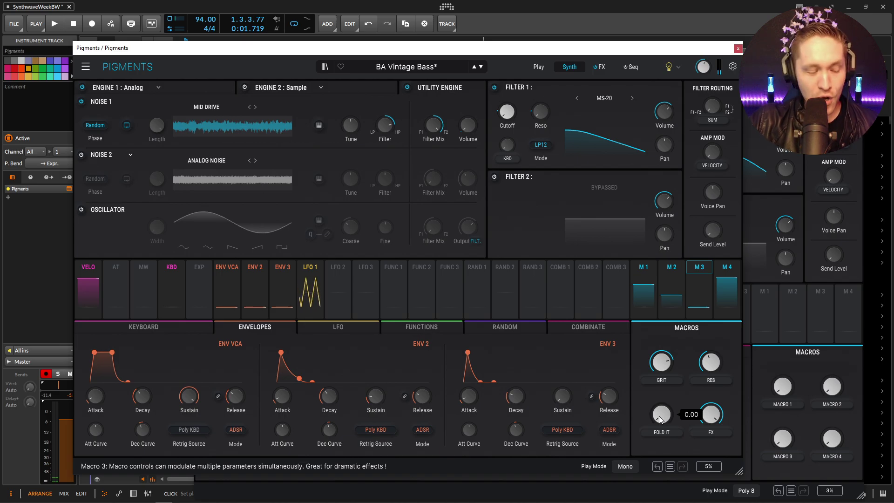
scroll(662, 414, "up", 5)
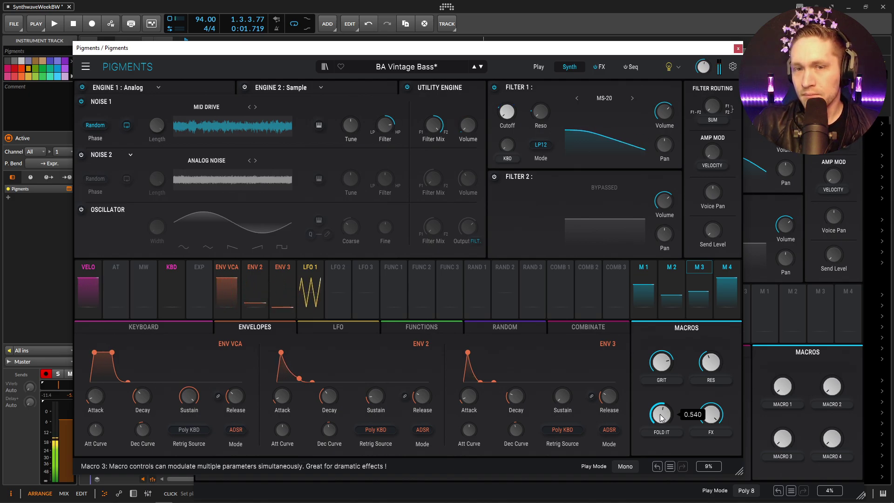
Revert BA Vintage Bass to its saved state and arrange both Pigments windows side by side.
left_click(481, 68)
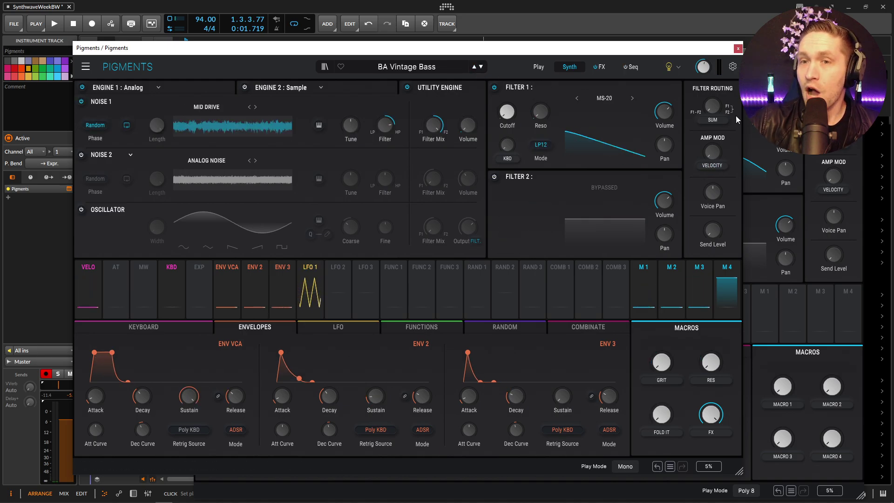
left_click_drag(540, 49, 560, 124)
left_click(106, 101)
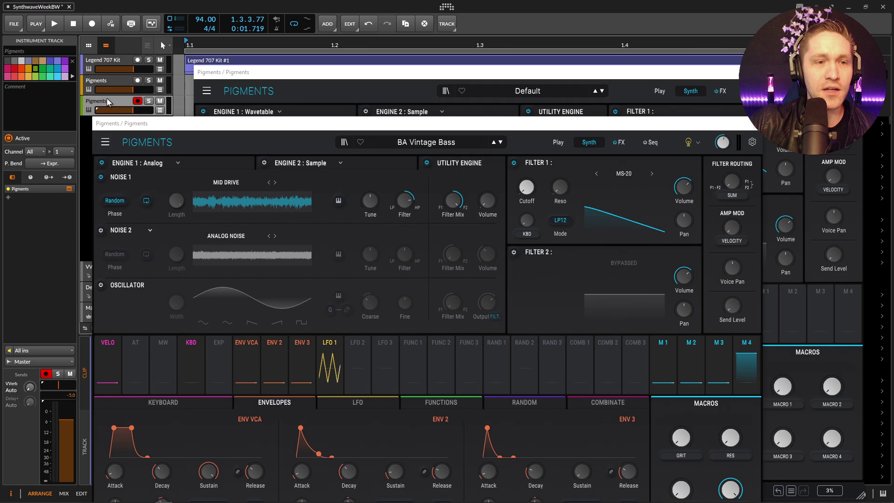
left_click_drag(189, 124, 117, 72)
left_click(711, 72)
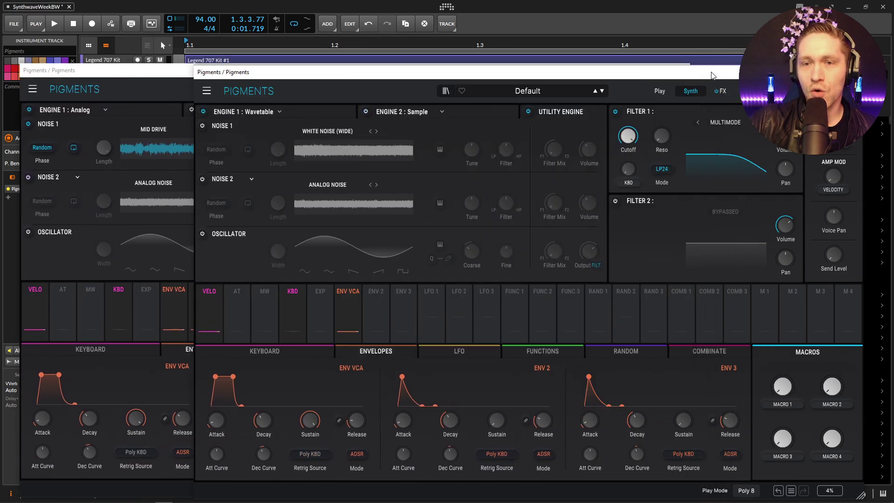
Start a new blank Default preset in the second Pigments instance.
left_click(207, 91)
left_click(215, 102)
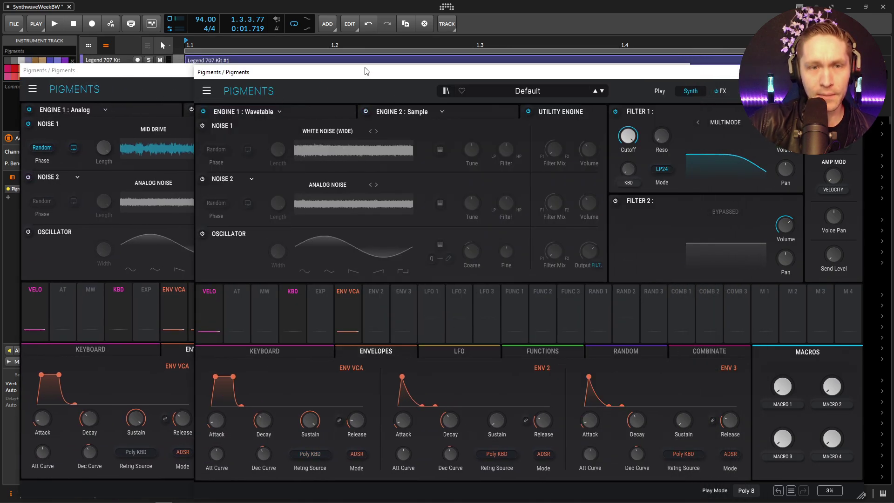
left_click_drag(366, 73, 393, 74)
left_click(96, 77)
Set the Default patch's Engine 1 type to Analog, matching the reference engine.
left_click(171, 110)
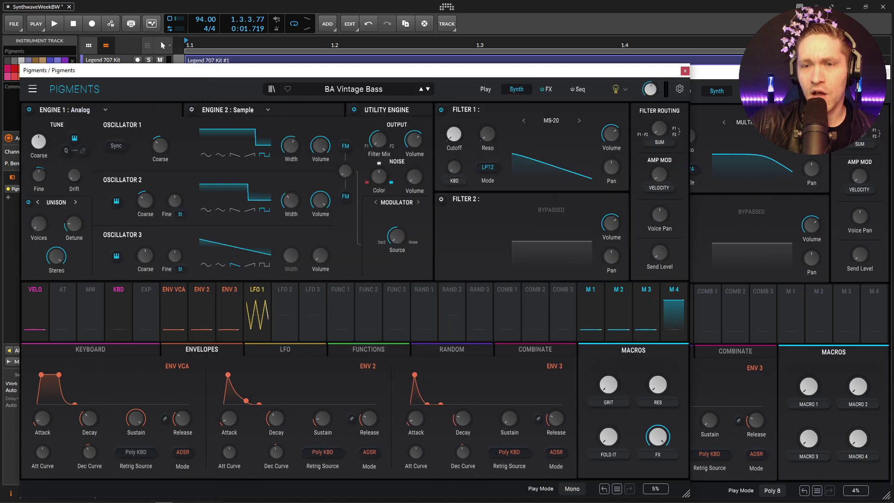
left_click(713, 72)
left_click(305, 112)
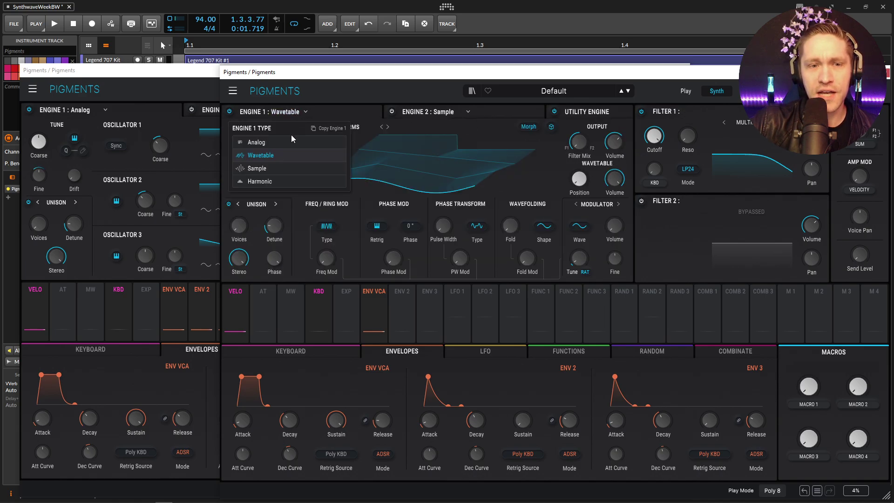
left_click(261, 139)
left_click(171, 84)
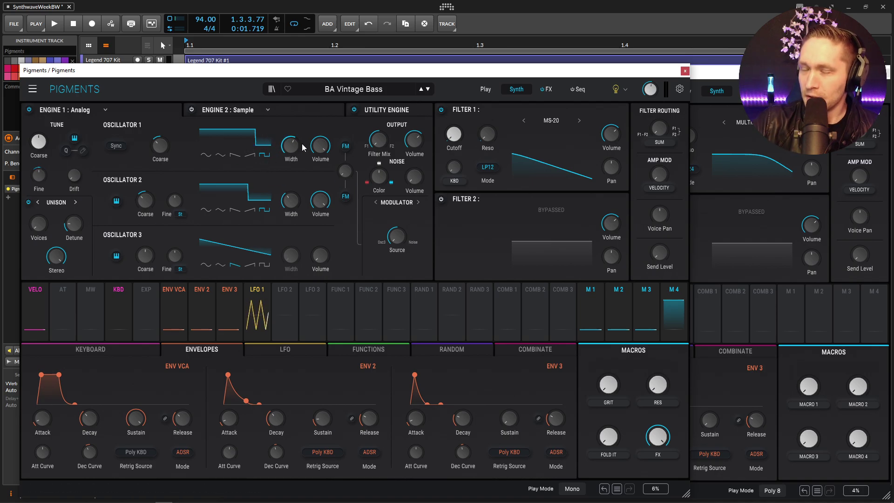
Widen Oscillator 1's pulse width to 0.753 to match BA Vintage Bass.
left_click(708, 76)
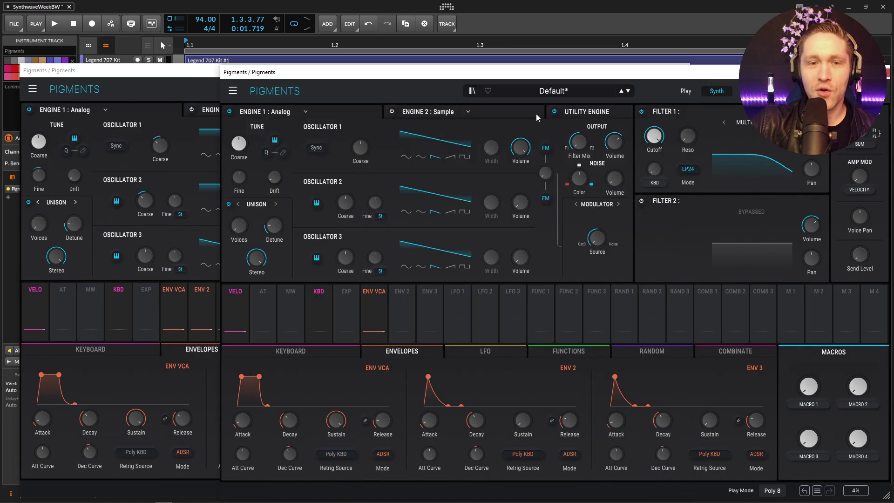
left_click(219, 87)
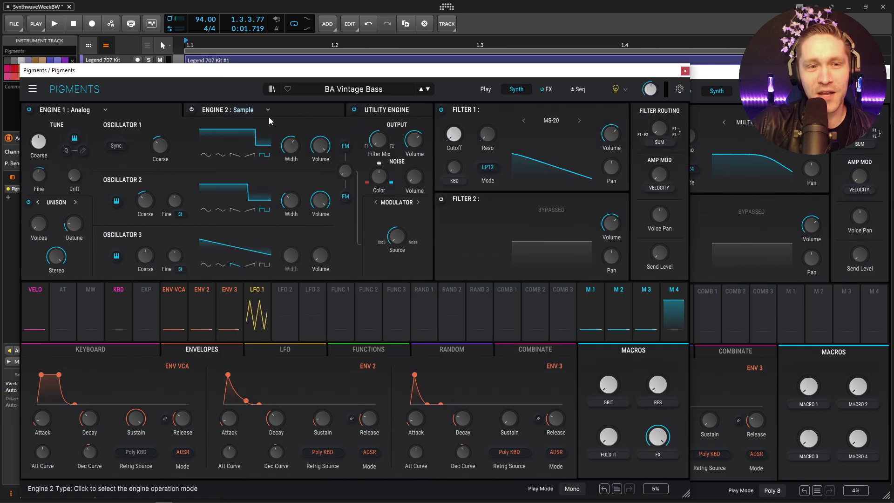
left_click(699, 85)
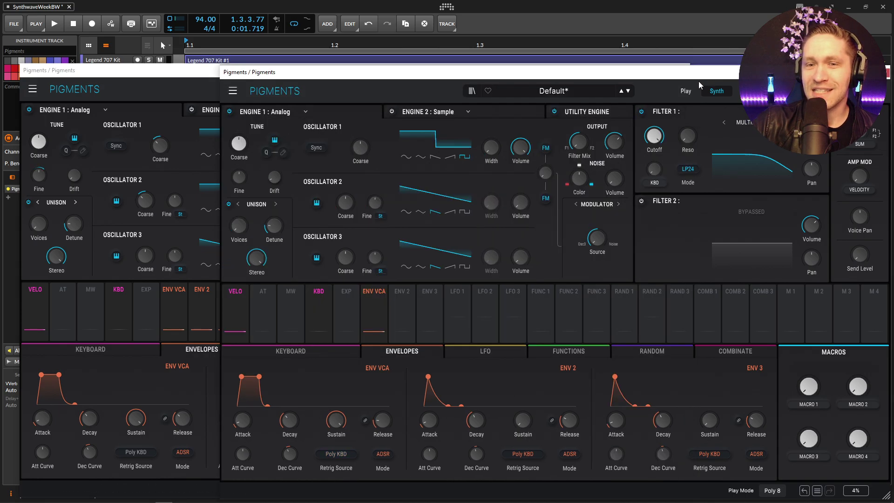
left_click_drag(491, 147, 503, 140)
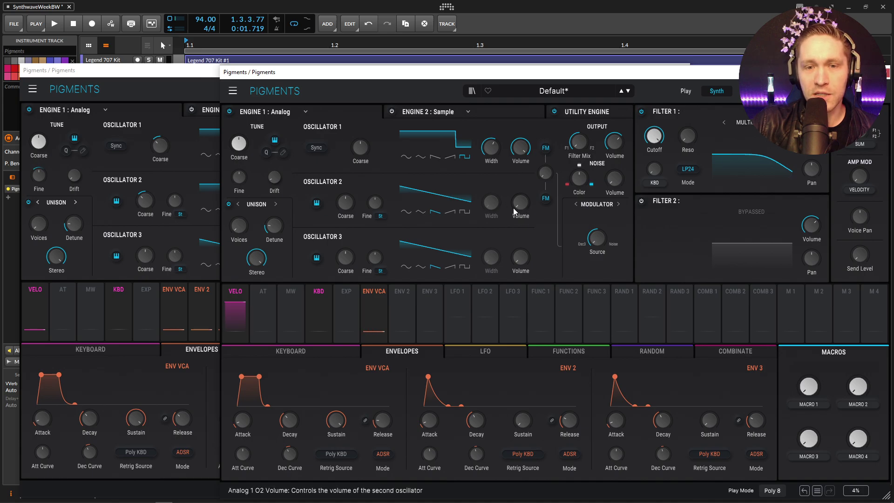
Give Oscillator 2 a square wave and tune Oscillator 1 down to -12 st.
left_click(209, 83)
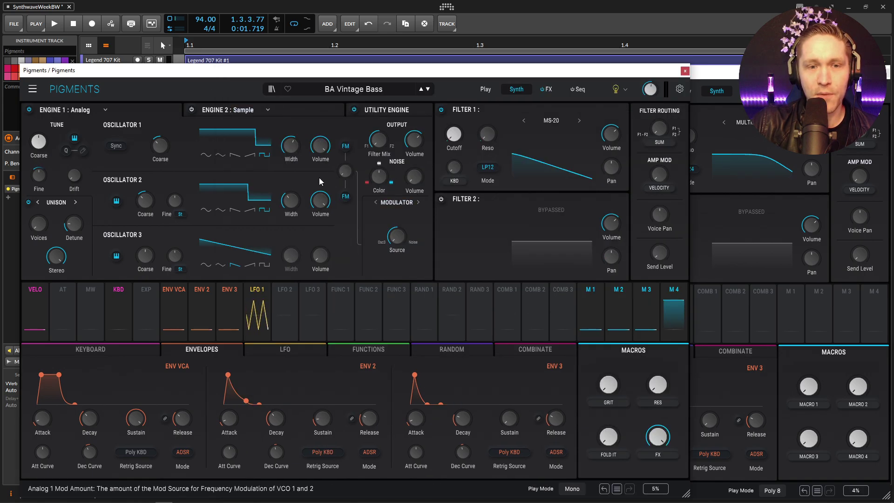
left_click(291, 203)
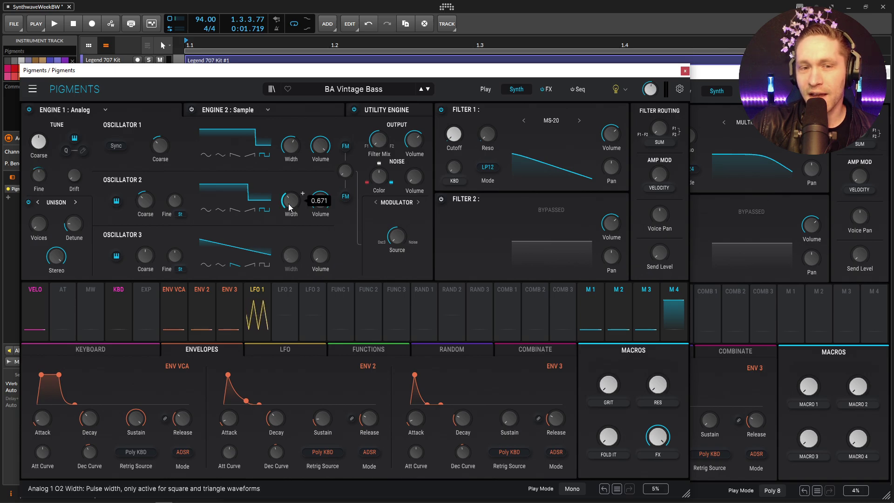
left_click(717, 81)
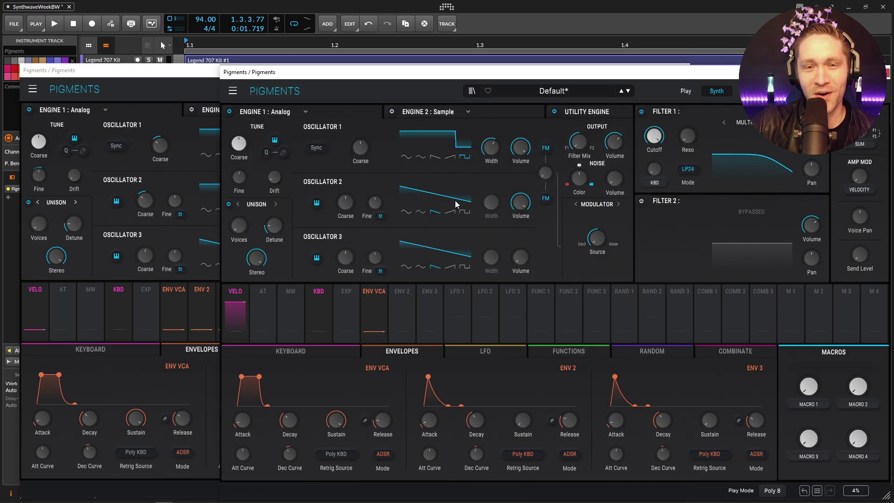
left_click(464, 212)
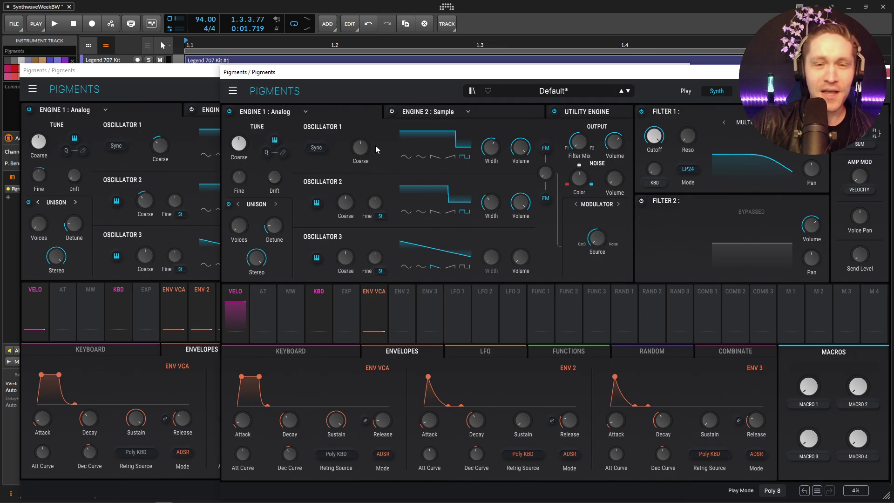
mouse_move(373, 148)
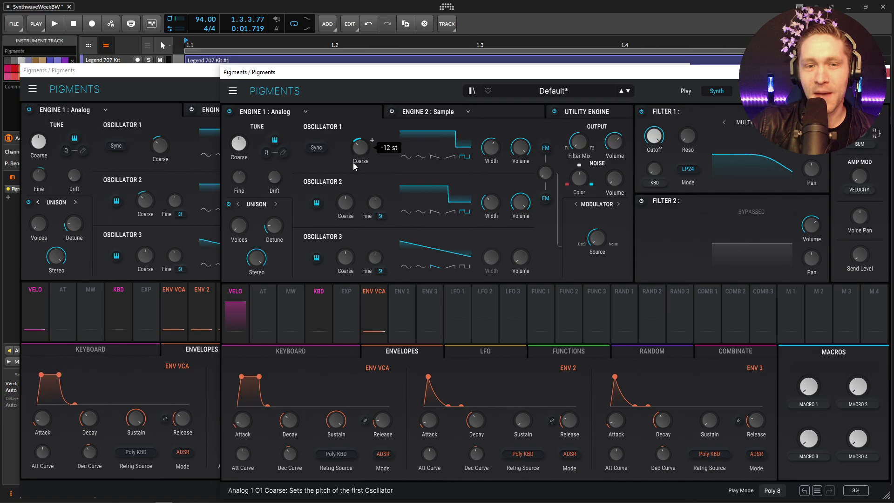
left_click_drag(345, 202, 345, 228)
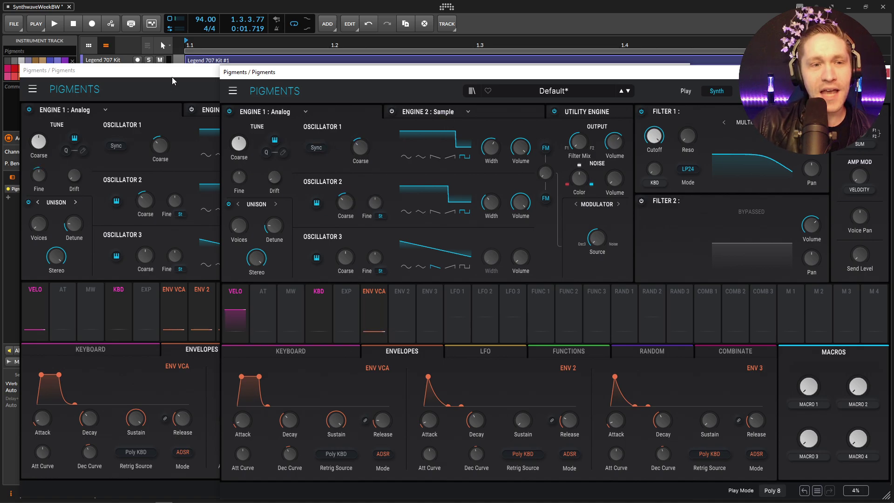
Route LFO 1 to the Analog engine's Fine tuning with a 0.15 amount, as in the reference.
left_click(27, 179)
mouse_move(40, 206)
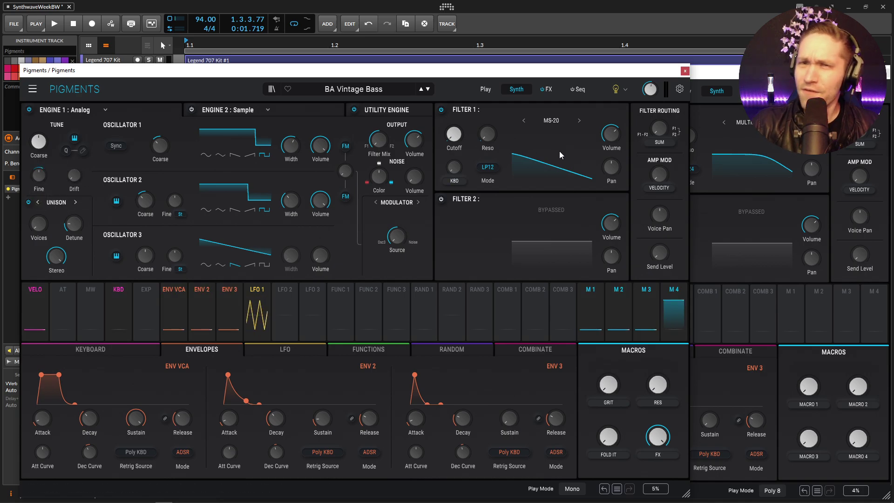
left_click(720, 92)
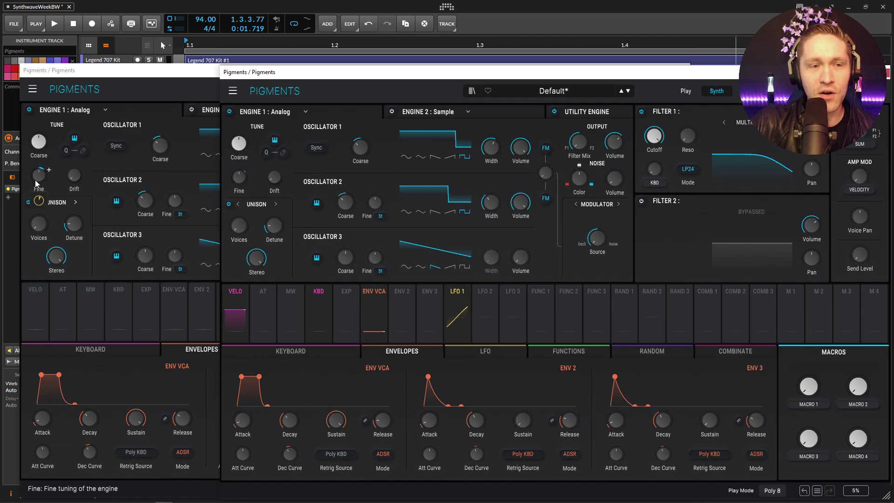
left_click_drag(239, 178, 240, 168)
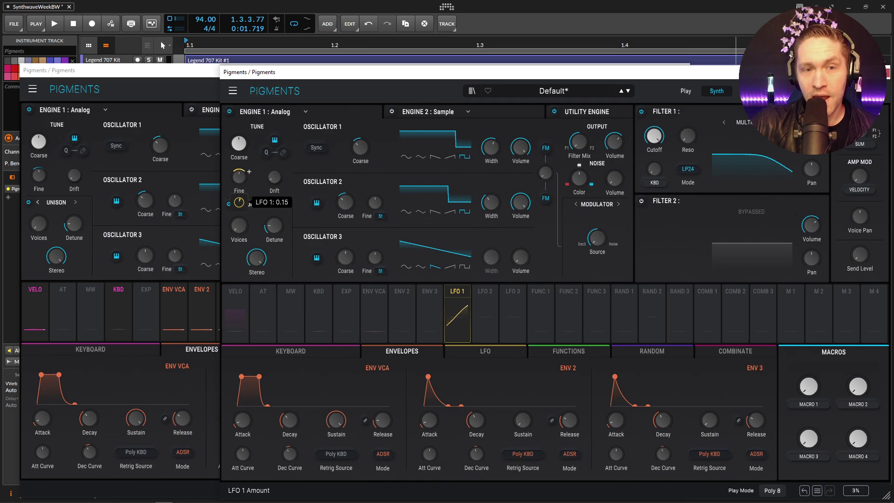
Give LFO 1 a triangle waveform and Free Running retrigger instead of Poly KBD.
left_click(485, 351)
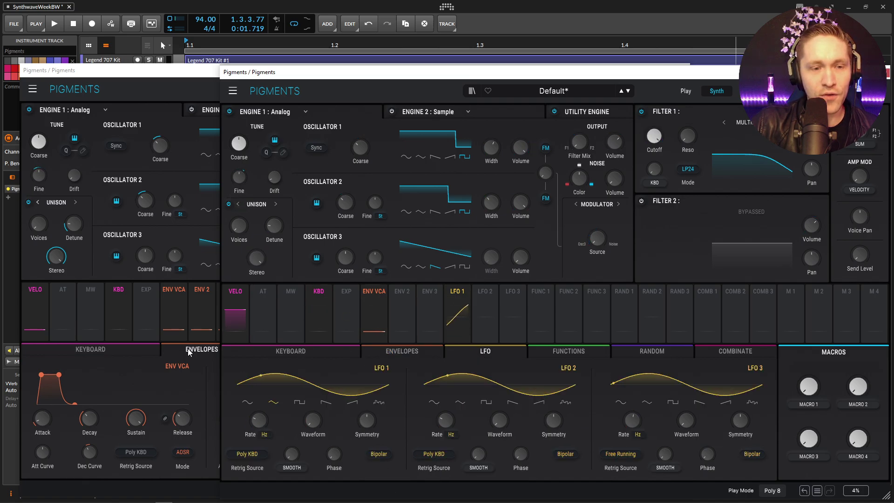
left_click(191, 353)
left_click(285, 349)
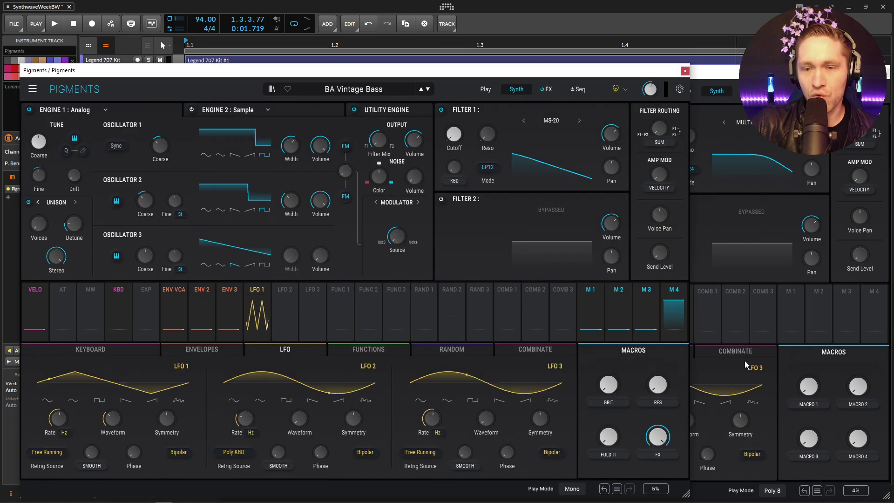
left_click(724, 372)
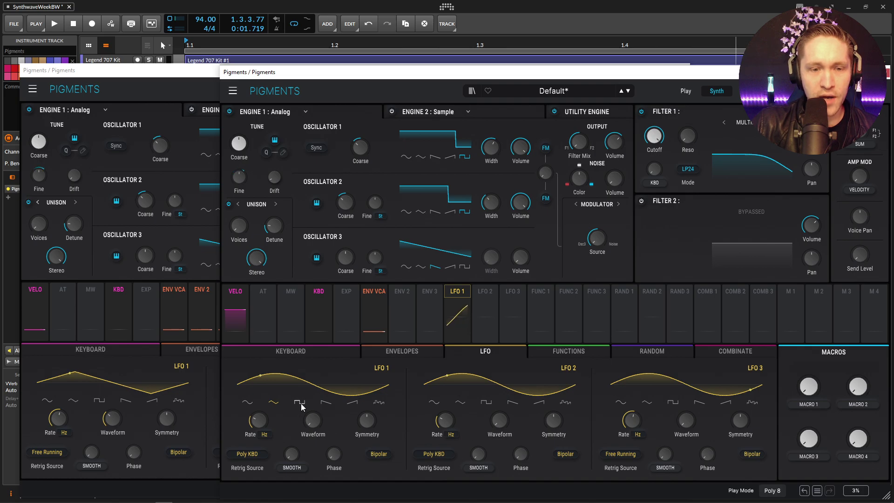
left_click(274, 402)
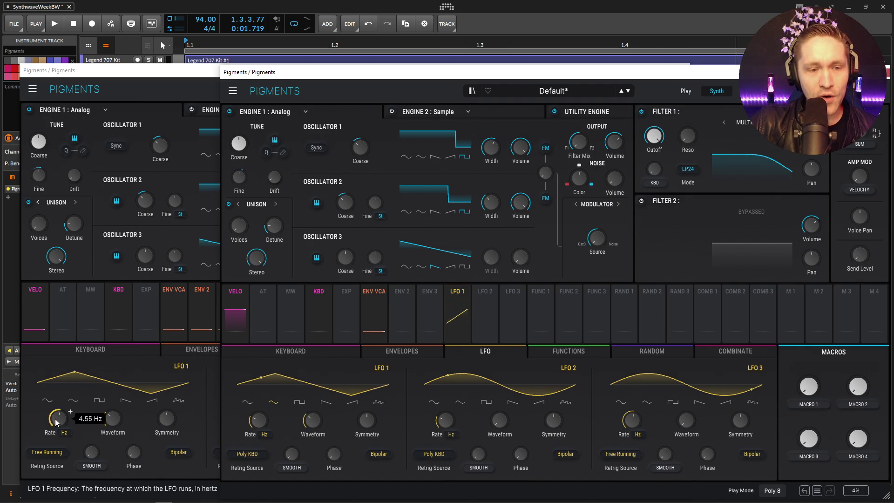
mouse_move(270, 413)
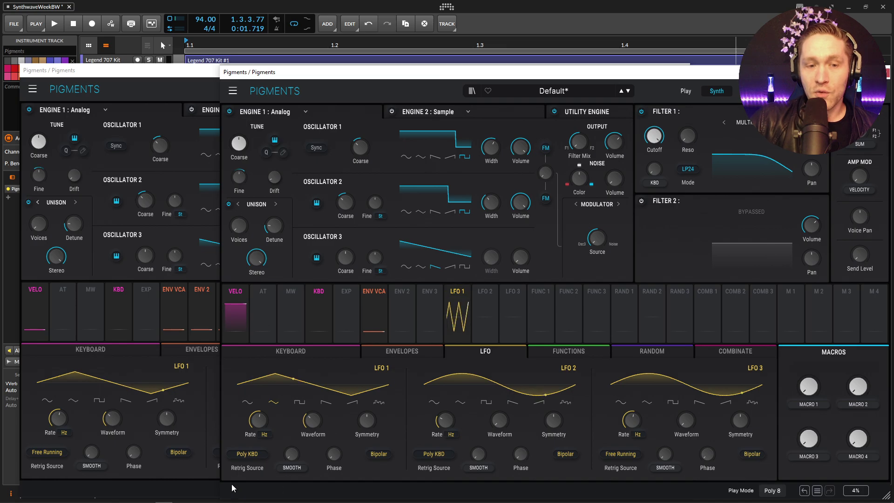
left_click(254, 454)
left_click(257, 321)
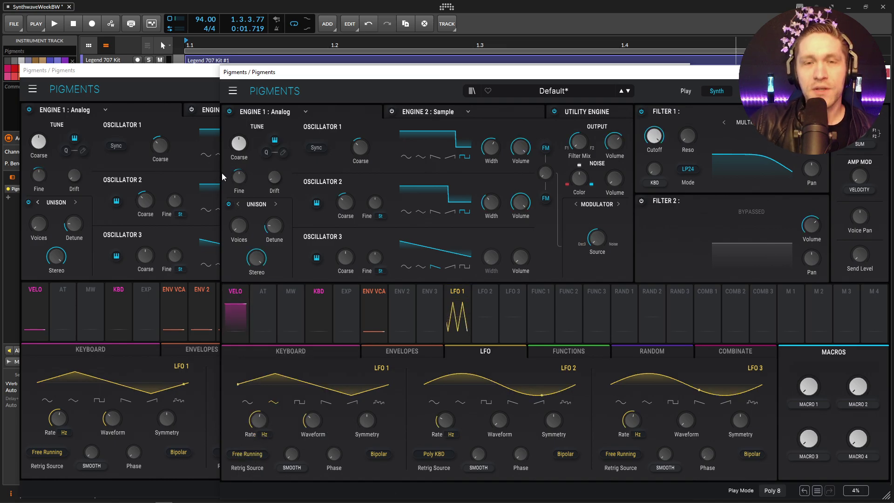
left_click(197, 77)
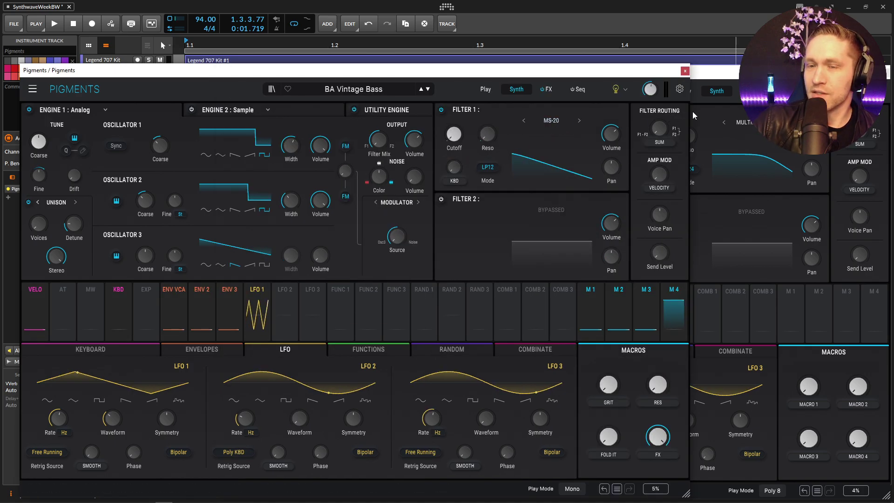
Switch Filter 1 to MS-20 LP12 and lower its cutoff, comparing with the reference.
left_click(724, 123)
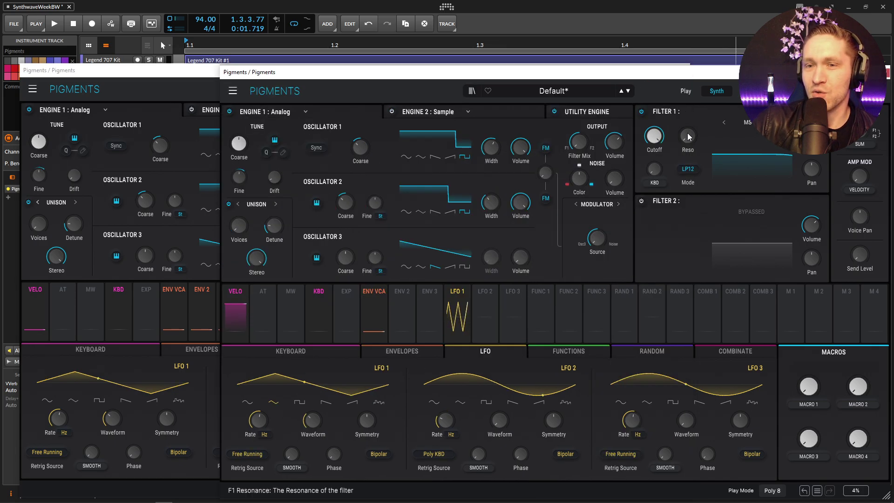
left_click_drag(660, 138, 660, 163)
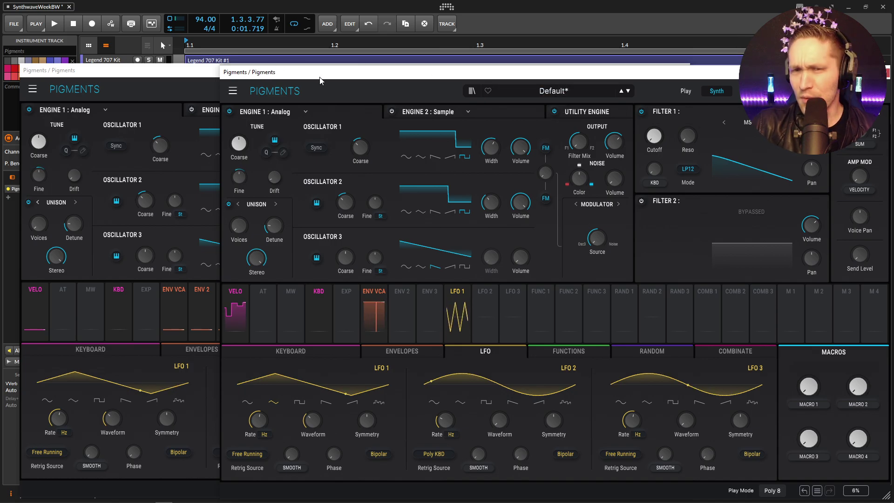
left_click(217, 78)
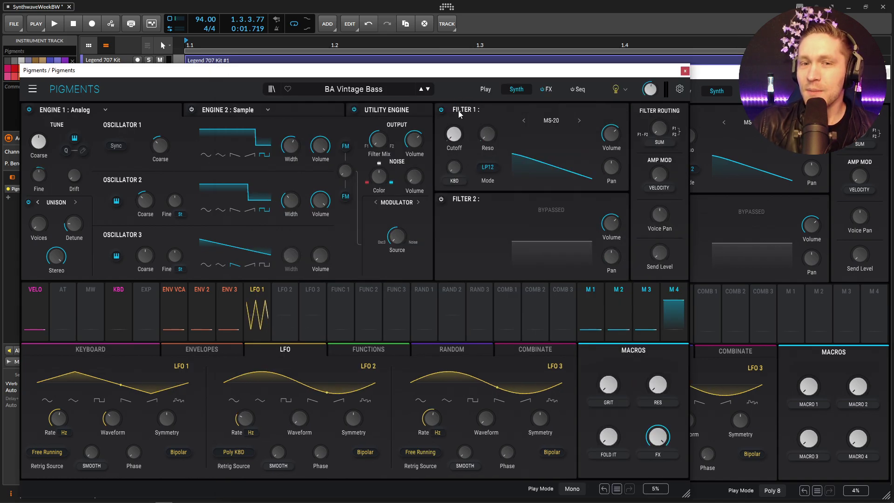
mouse_move(455, 139)
mouse_move(448, 164)
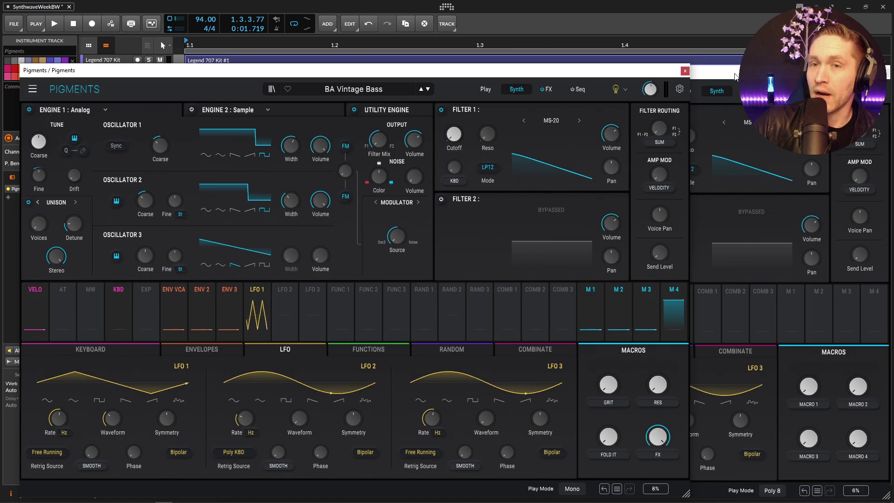
Modulate Filter 1 cutoff with Env 2 by 0.49.
left_click(728, 97)
left_click_drag(397, 325, 654, 136)
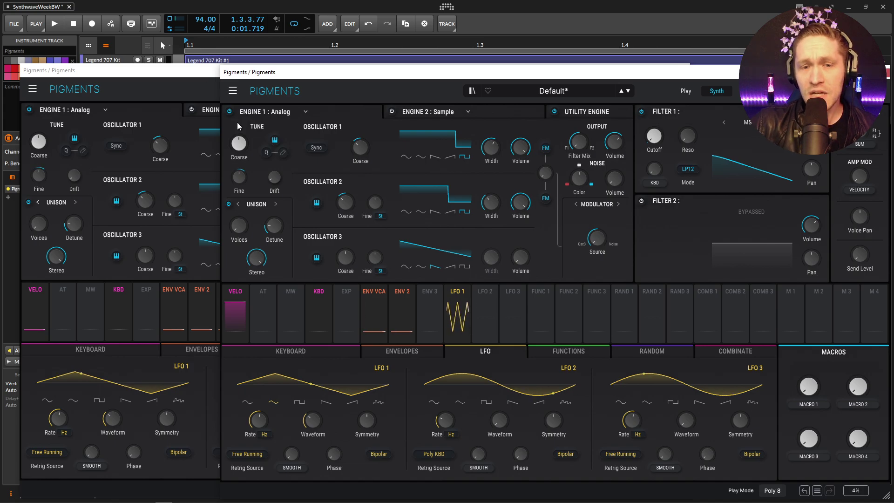
left_click(402, 351)
left_click(203, 97)
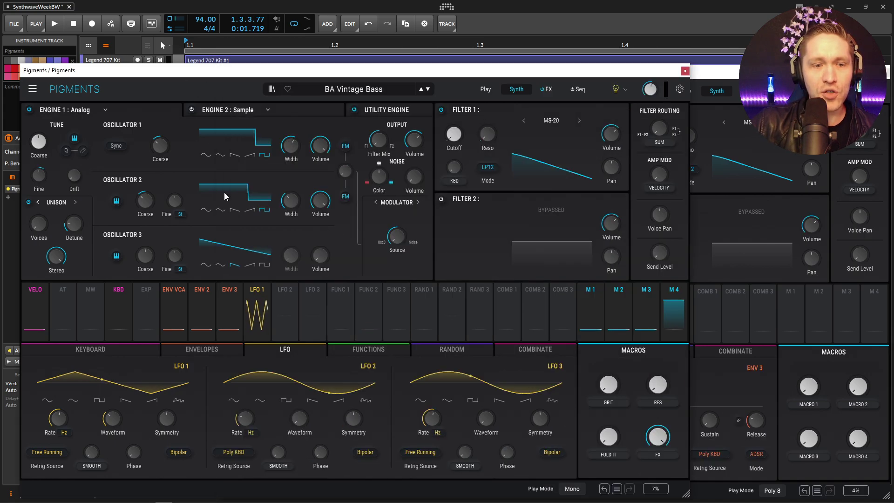
Lengthen the ENV VCA release to about 207 ms, matching the reference envelope.
left_click(202, 349)
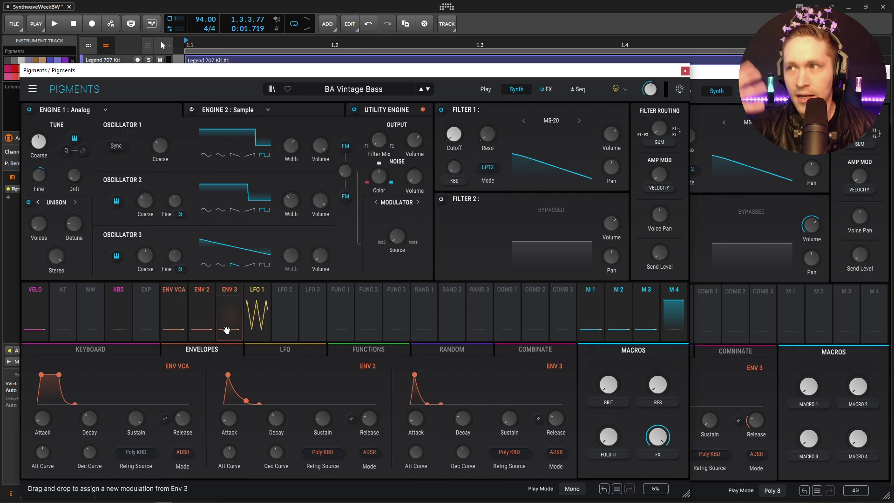
left_click_drag(226, 330, 148, 403)
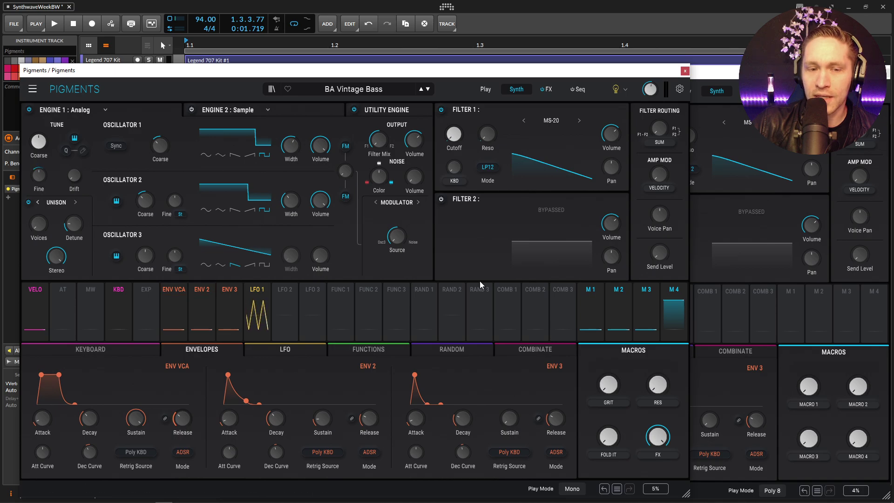
left_click(720, 72)
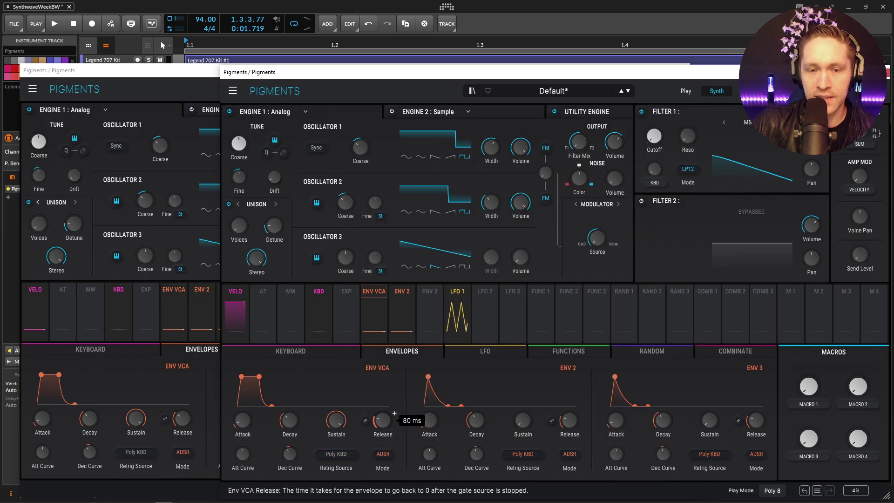
left_click_drag(383, 420, 383, 413)
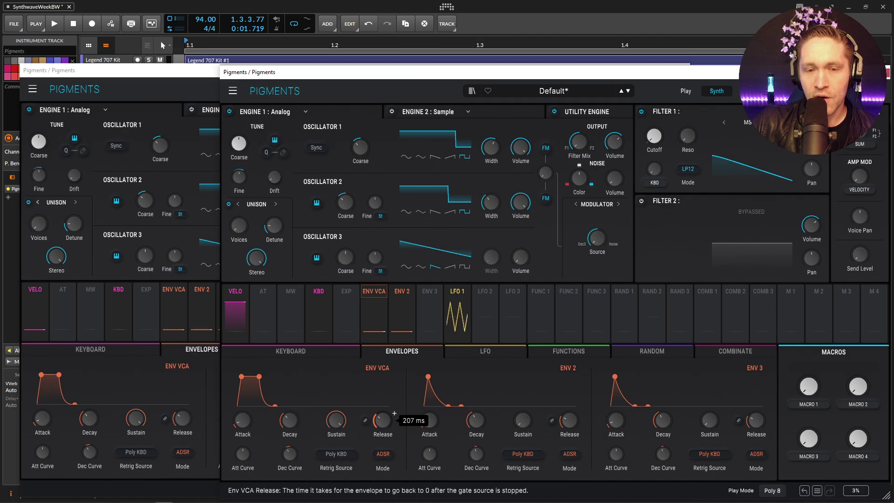
Set Env 2 sustain to a low 0.152, checking it against the reference.
left_click(171, 72)
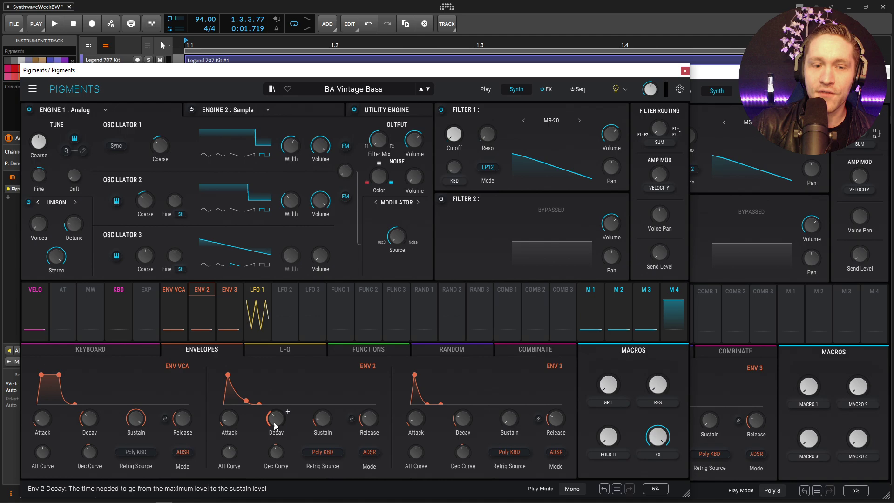
left_click(725, 74)
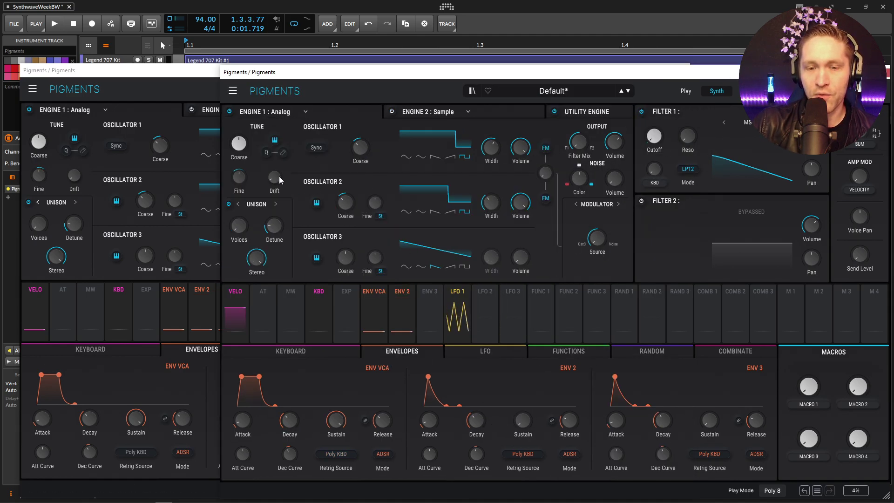
left_click(197, 70)
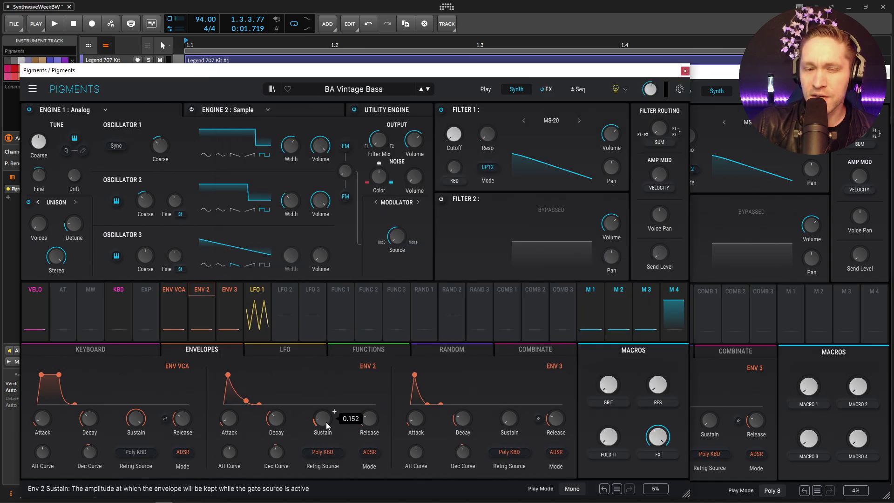
left_click(747, 73)
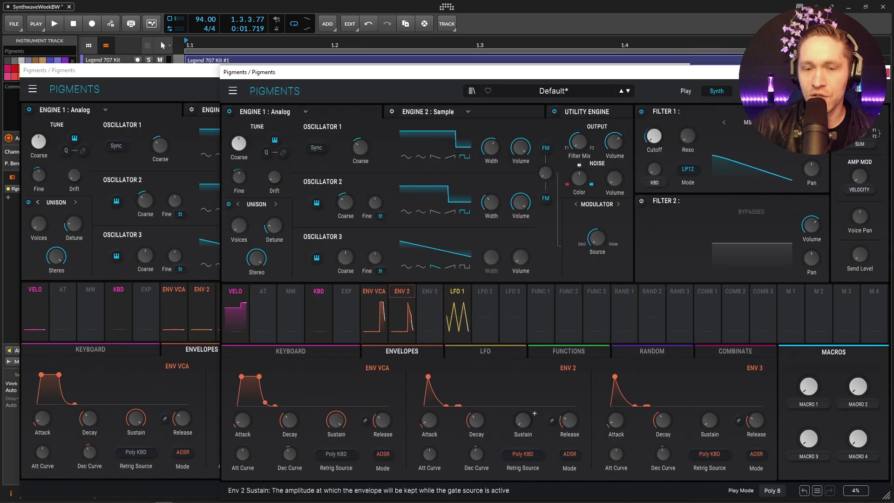
left_click_drag(523, 419, 535, 413)
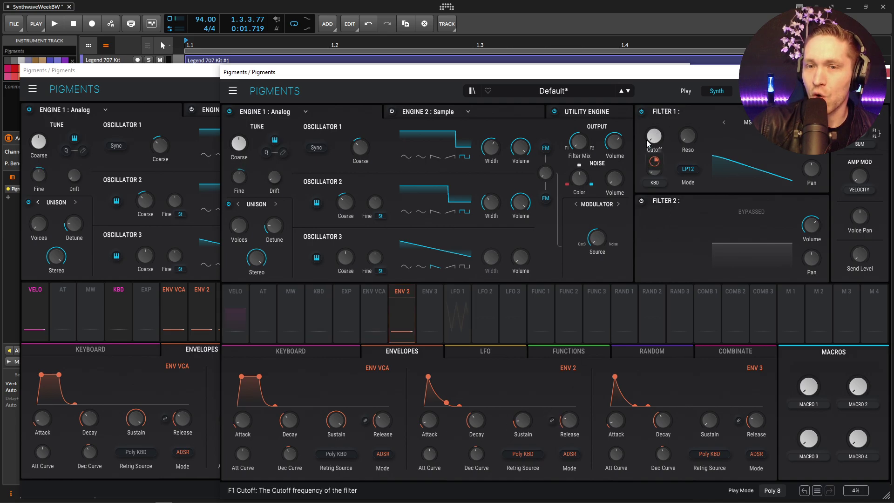
left_click(188, 68)
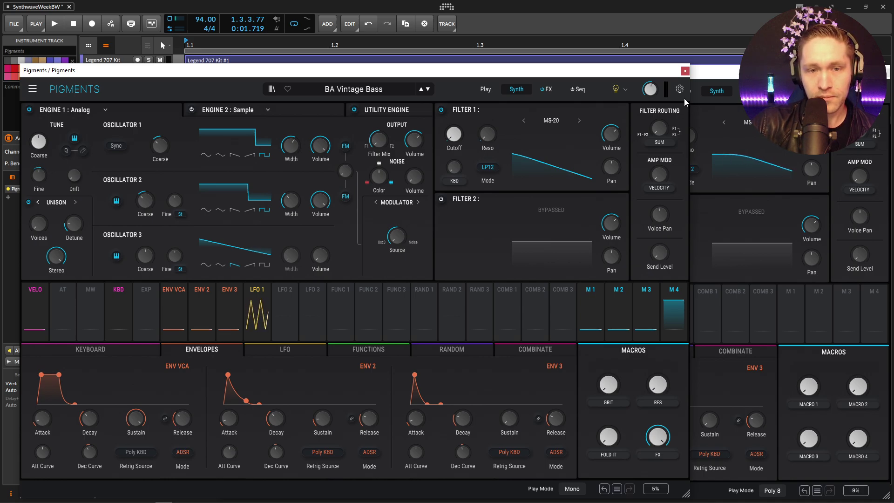
Assign Macro 1 to Filter 1 cutoff and name it GRIT.
mouse_move(453, 139)
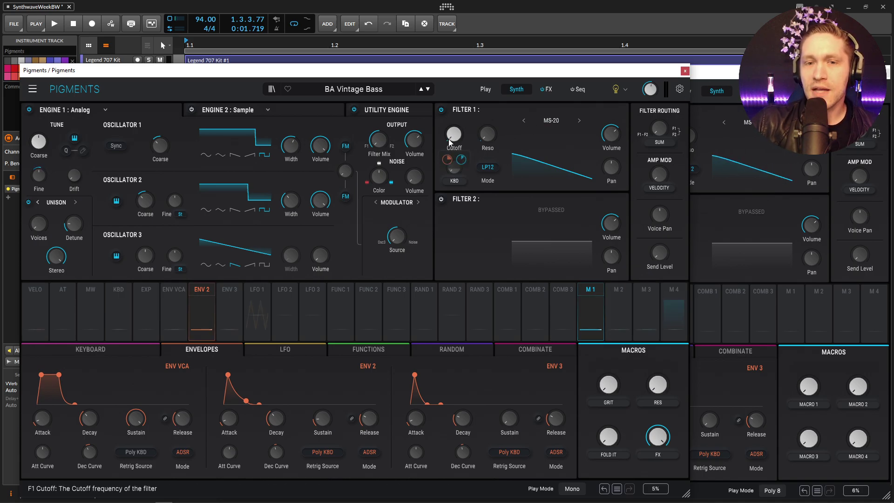
mouse_move(463, 161)
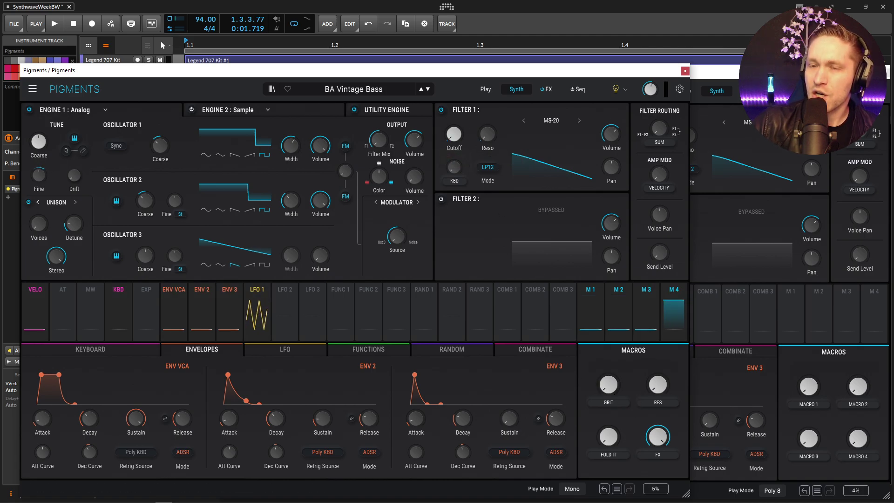
left_click(791, 312)
left_click_drag(792, 331, 655, 139)
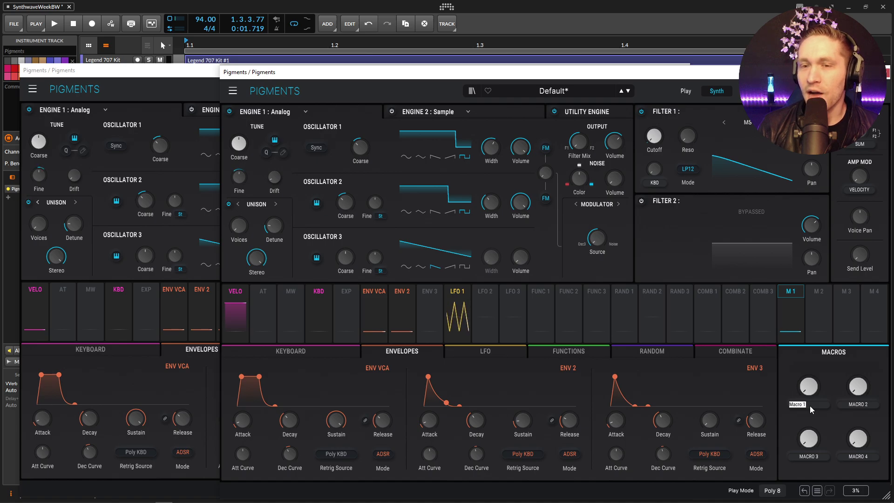
type("it")
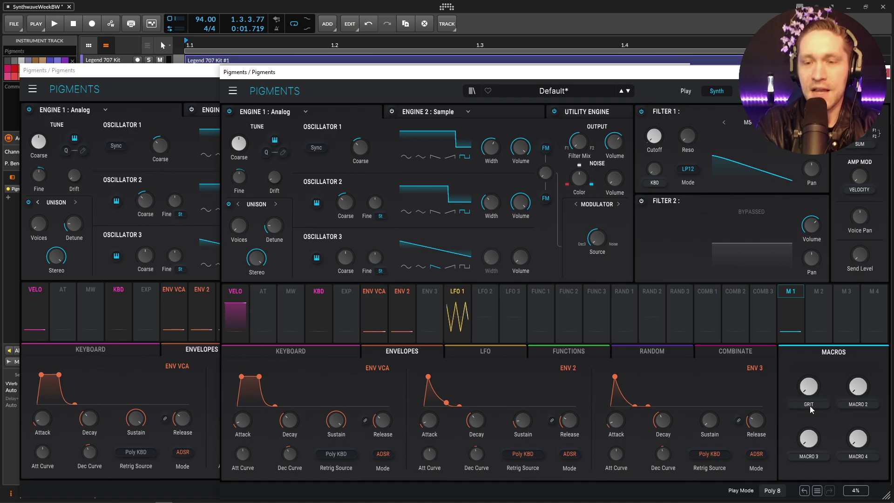
key("Return")
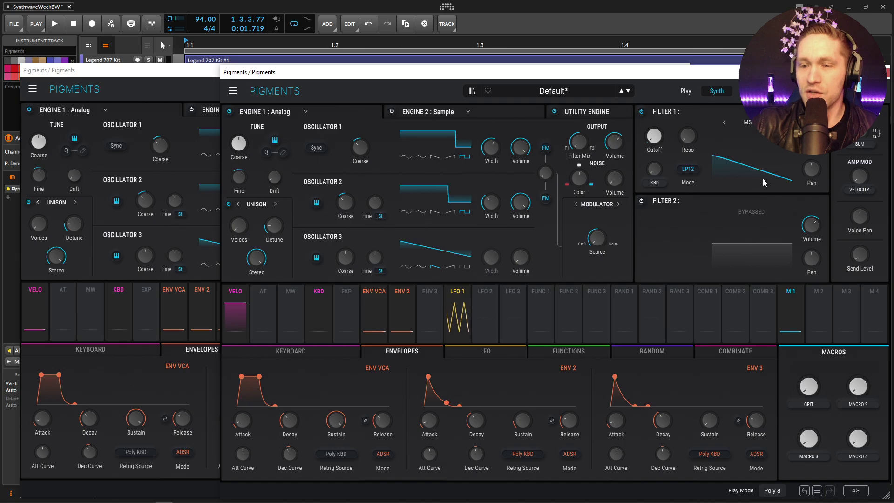
Assign Macro 2 to filter resonance, name it RES, and test the knob.
left_click(203, 77)
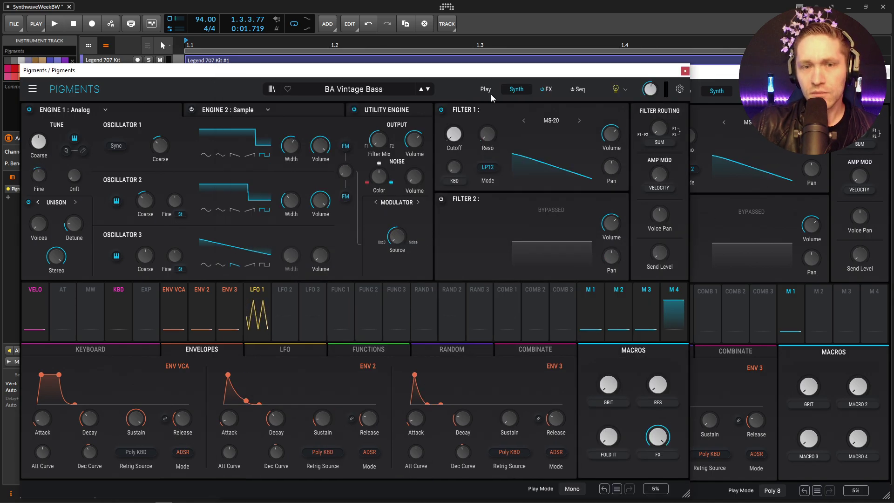
mouse_move(490, 139)
mouse_move(488, 166)
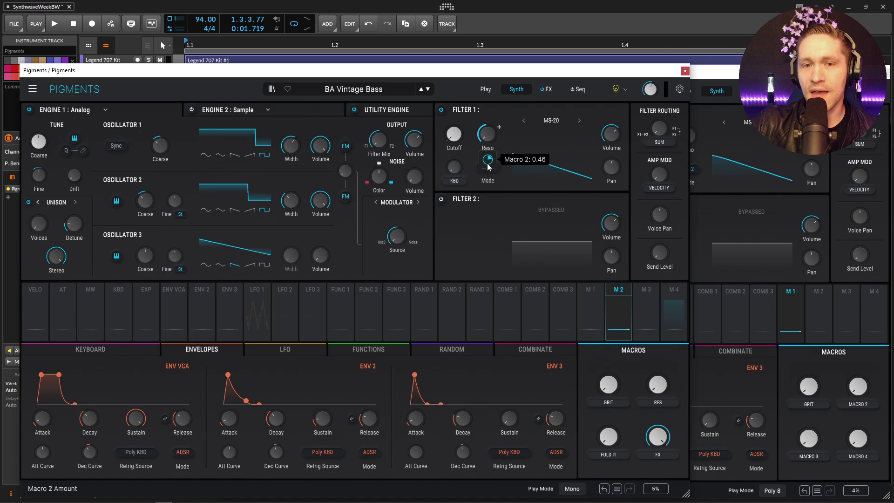
left_click_drag(816, 314, 702, 179)
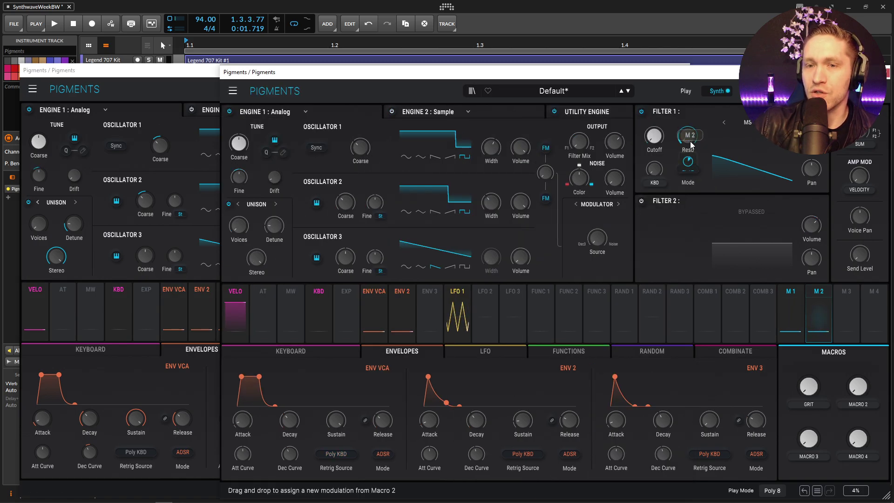
left_click_drag(691, 145, 690, 139)
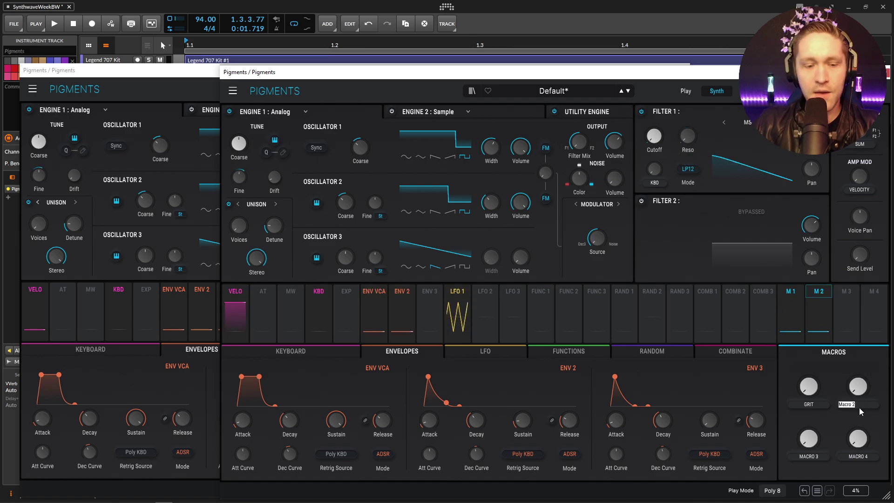
type("Res")
key("Return")
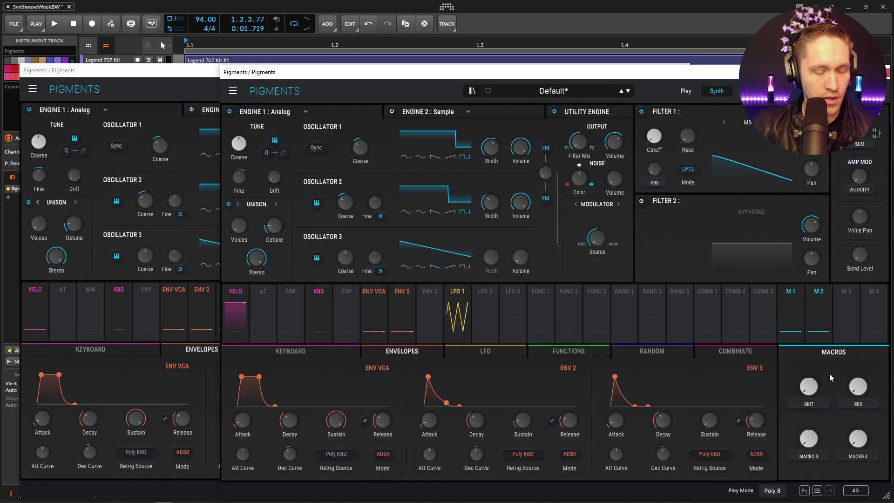
left_click_drag(858, 387, 858, 378)
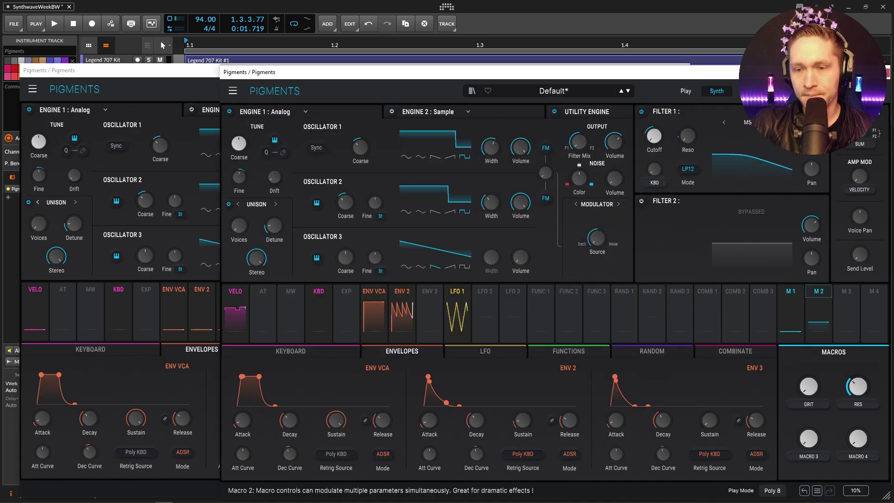
left_click_drag(863, 387, 863, 397)
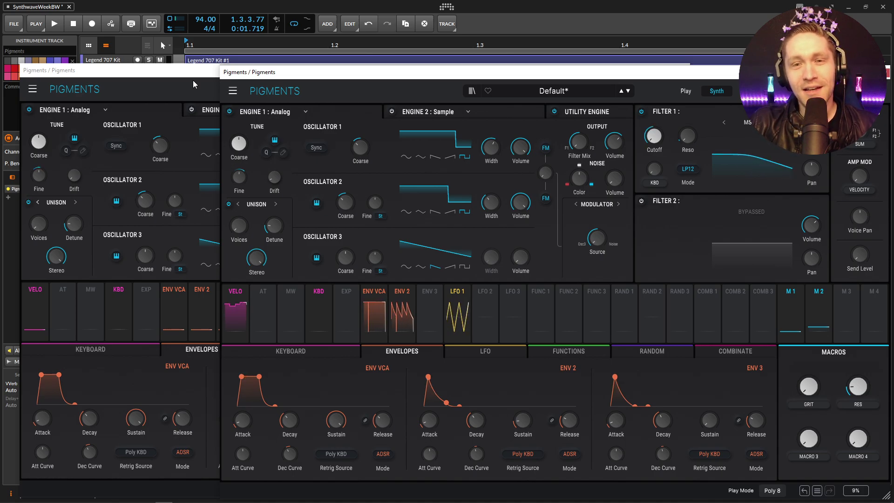
Power on Utility Engine Noise 1 and step its sample forward to MID DRIVE.
left_click(165, 85)
left_click(400, 110)
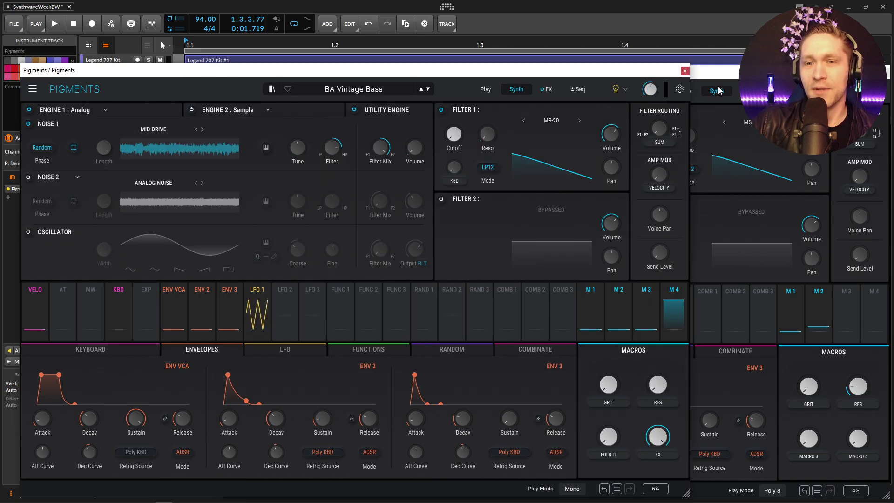
left_click(702, 89)
left_click(599, 113)
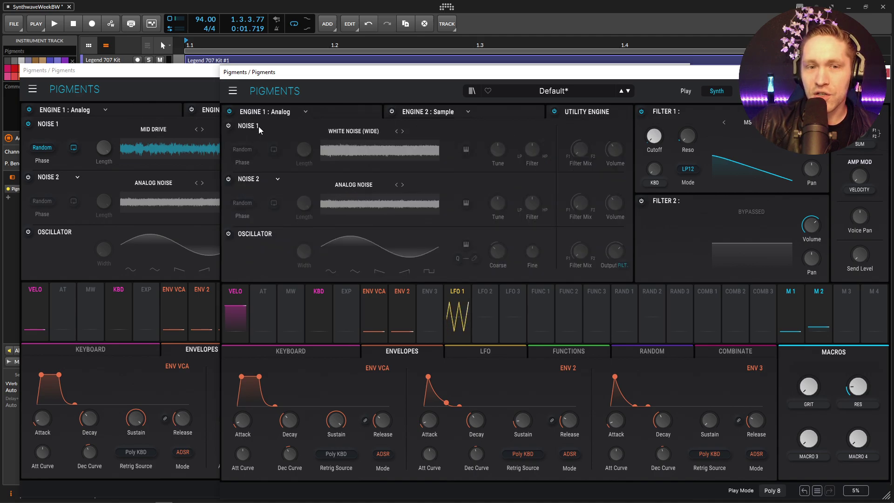
left_click(229, 126)
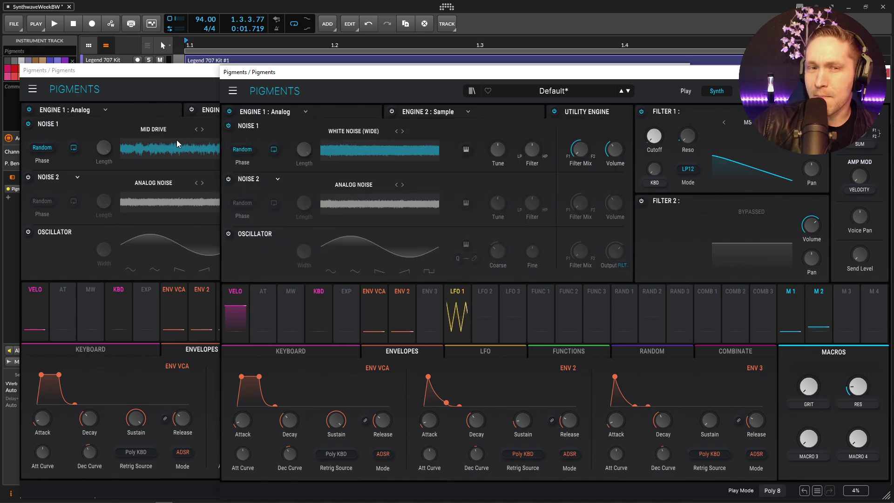
left_click(402, 131)
left_click(403, 132)
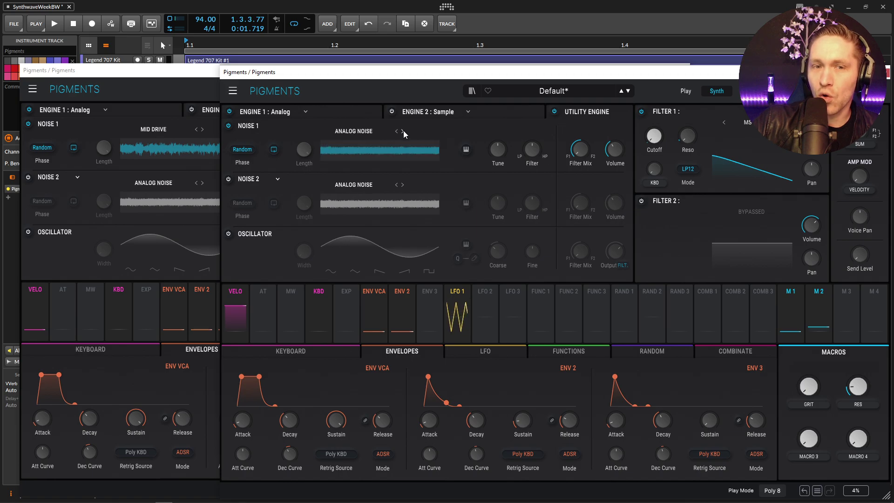
left_click(403, 131)
left_click(403, 131)
left_click(402, 132)
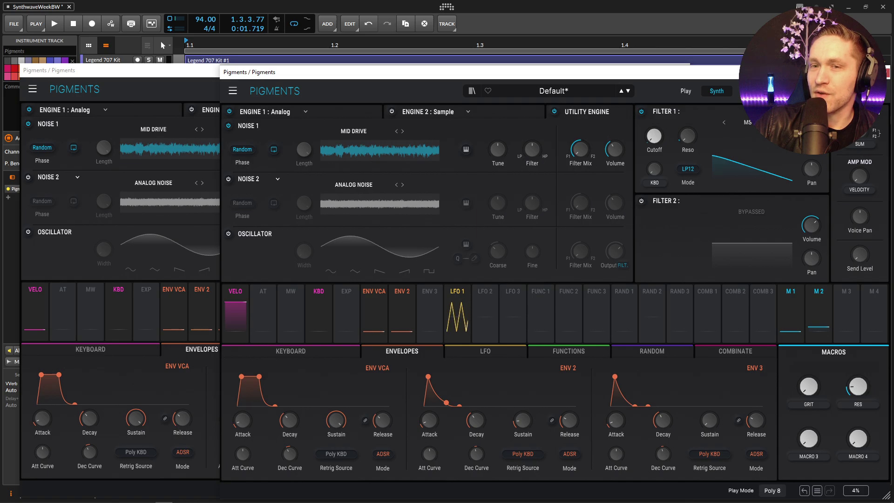
mouse_move(591, 142)
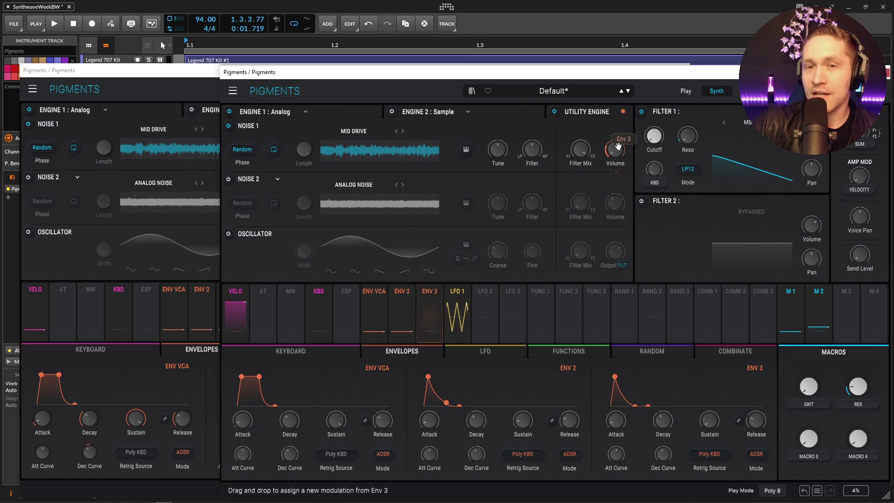
Audition Noise 1 by toggling it off and back on.
left_click(207, 87)
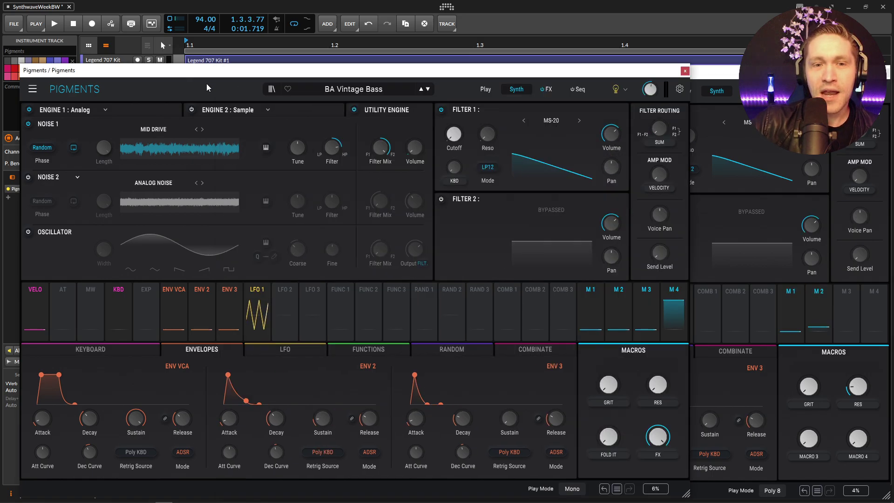
left_click(736, 76)
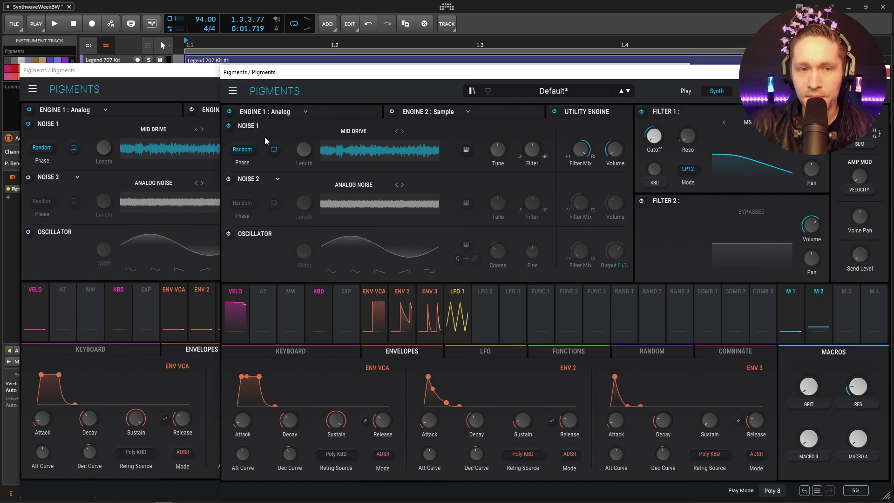
left_click(231, 128)
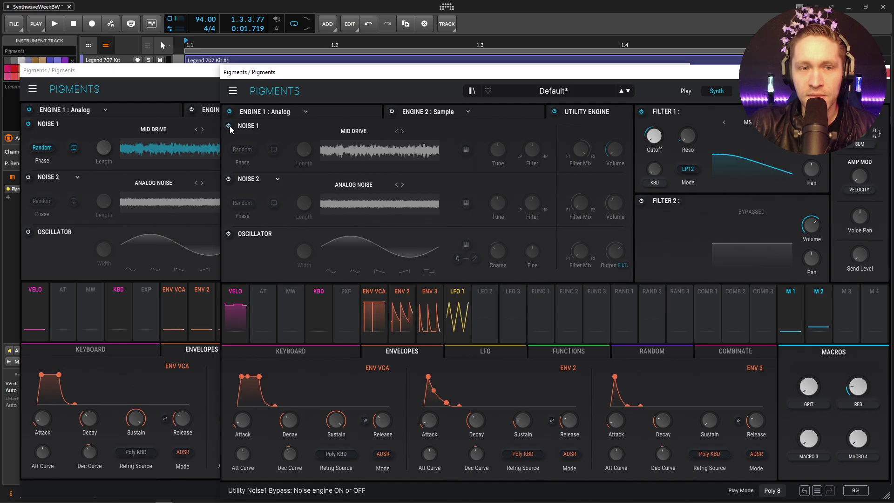
left_click(229, 127)
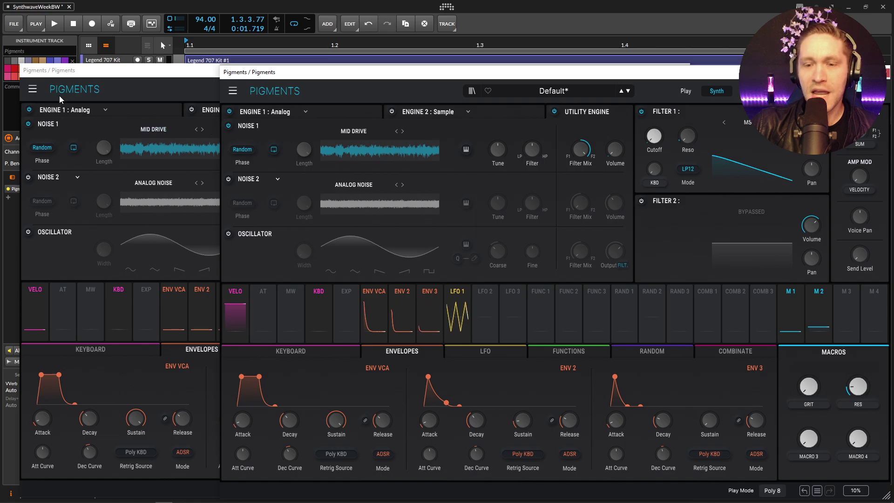
Show the FX pages of both patches to compare their Delay and Reverb chains.
left_click(166, 90)
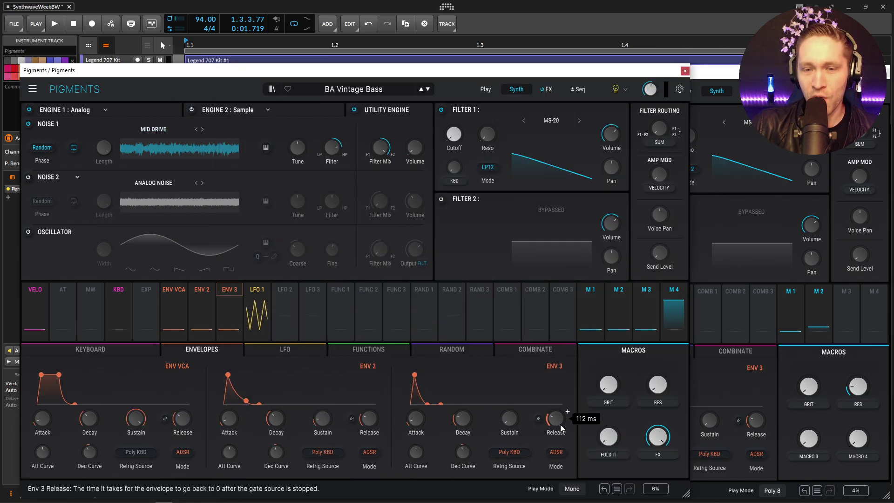
left_click(751, 432)
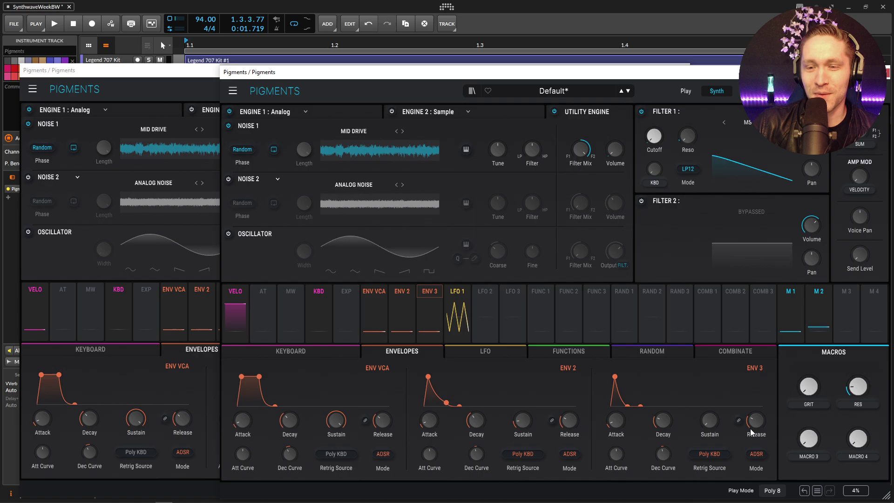
mouse_move(753, 426)
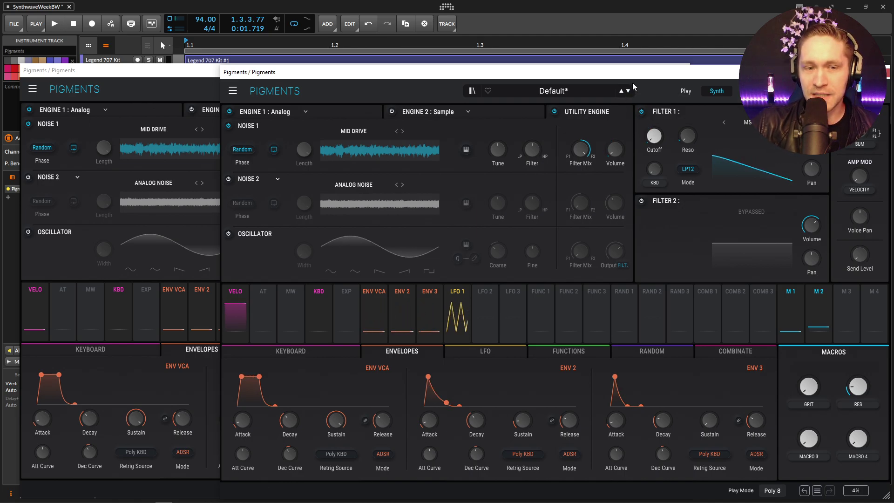
left_click(748, 91)
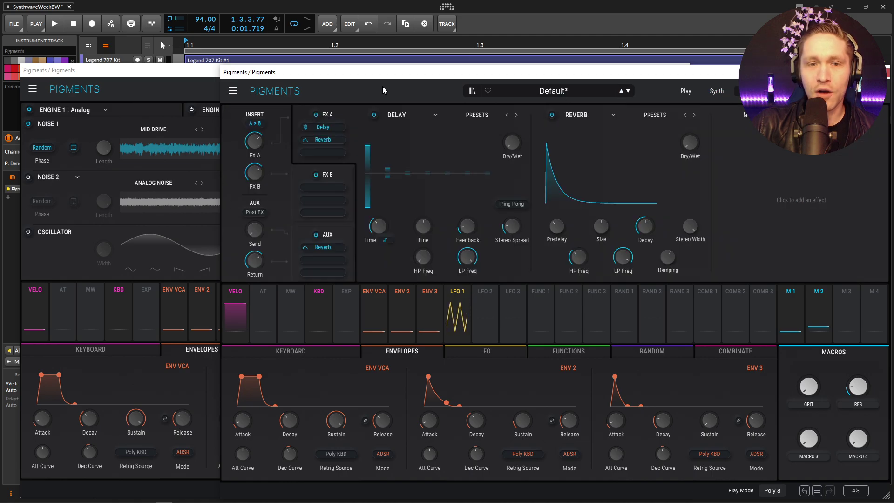
left_click(206, 93)
left_click(546, 92)
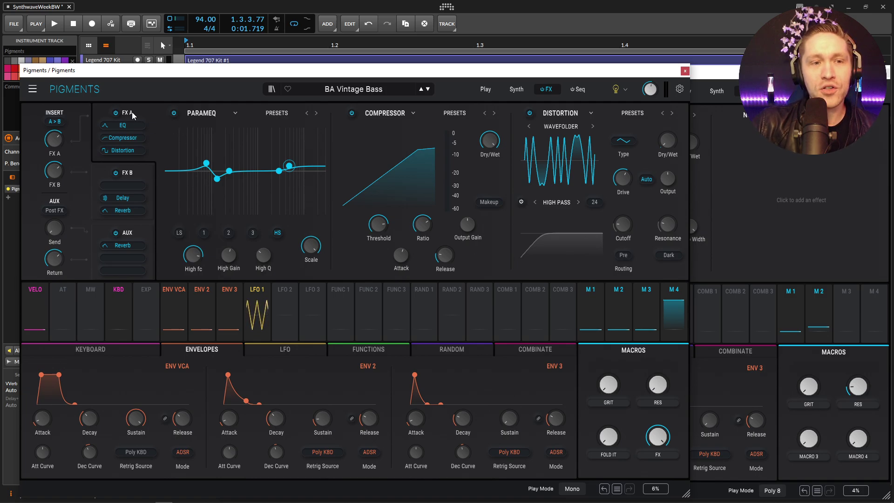
left_click(761, 74)
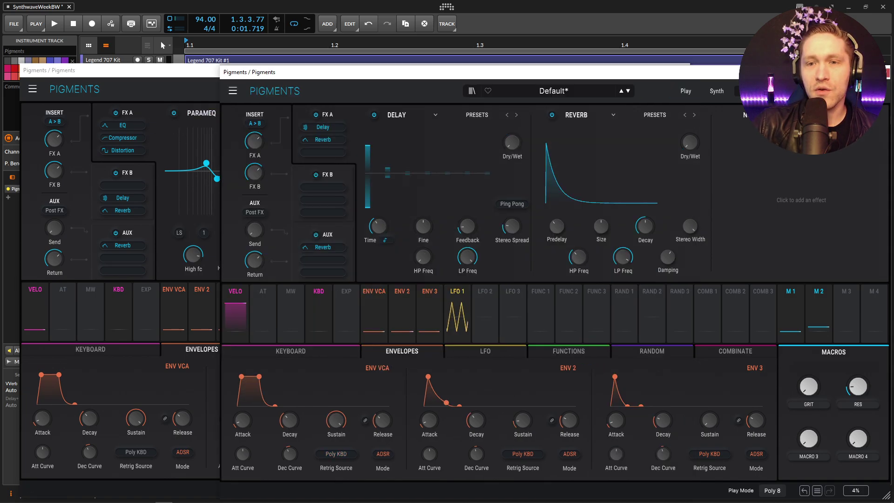
Swap the FX A delay for a Param EQ, then check the reference patch's EQ.
left_click(393, 115)
left_click(439, 305)
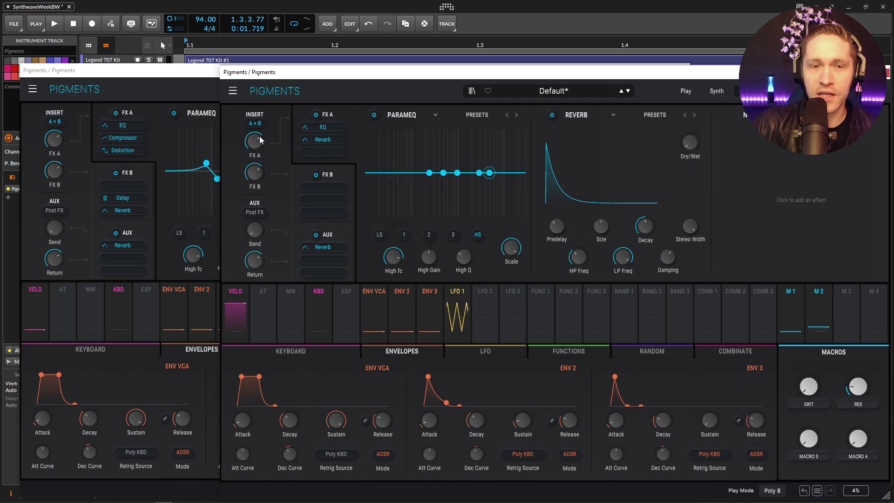
left_click(199, 85)
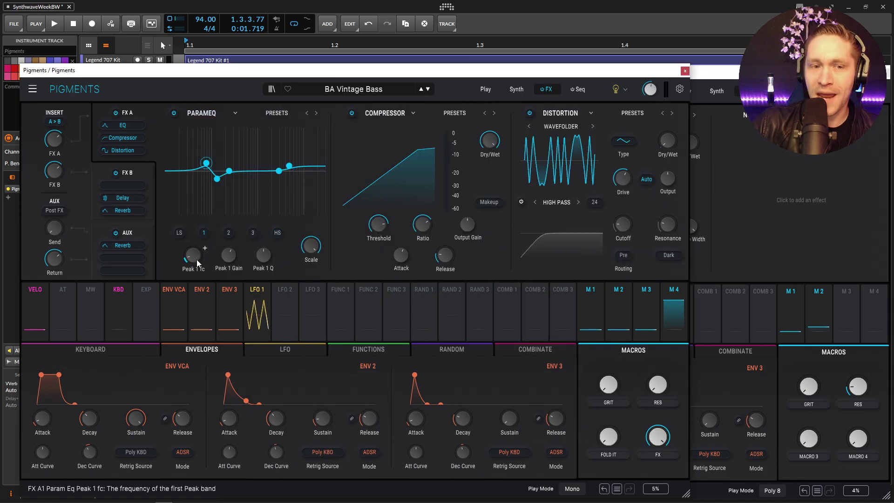
key("alt+Tab")
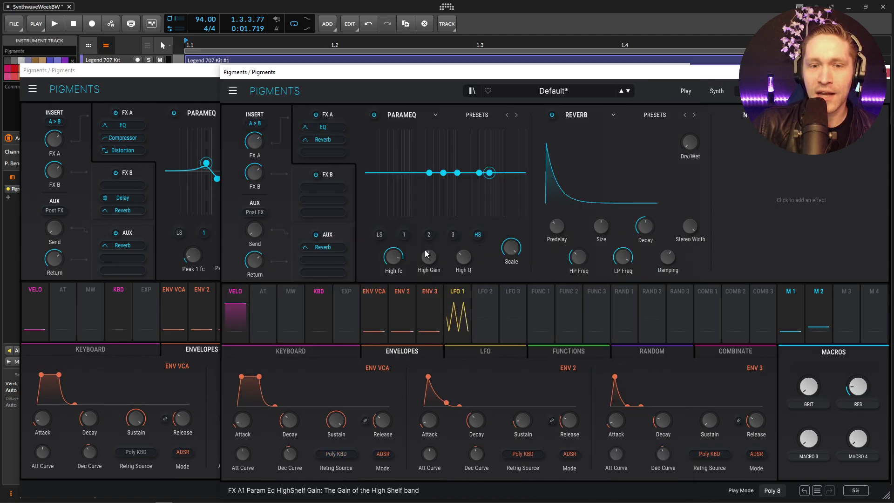
Set EQ Peak 1 to 593 Hz with a 2.40 dB boost, matching the reference.
left_click(404, 234)
left_click_drag(394, 256, 394, 264)
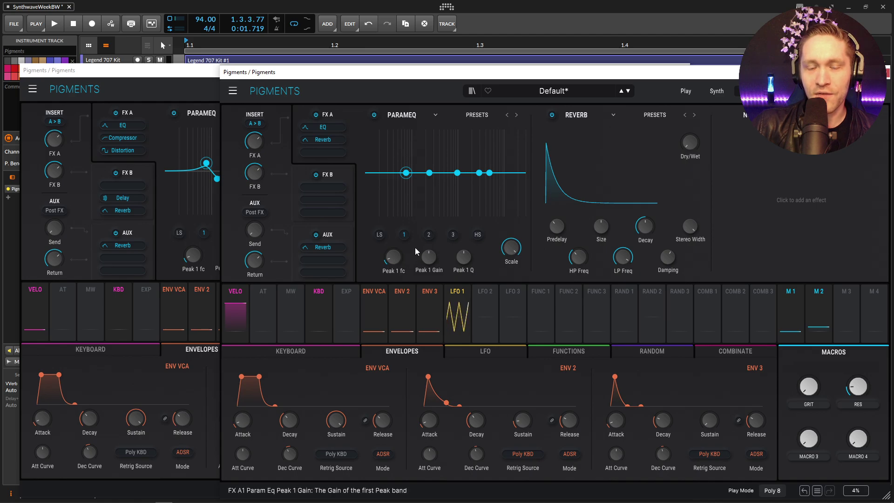
left_click(200, 83)
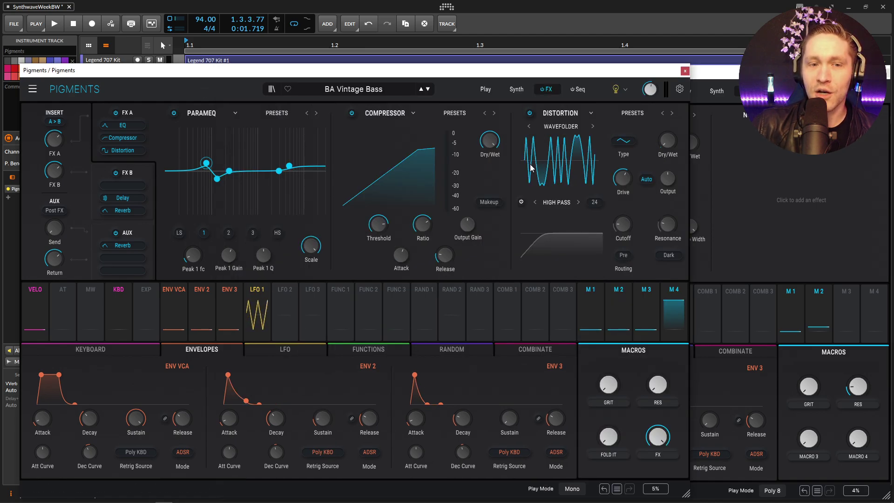
left_click(711, 81)
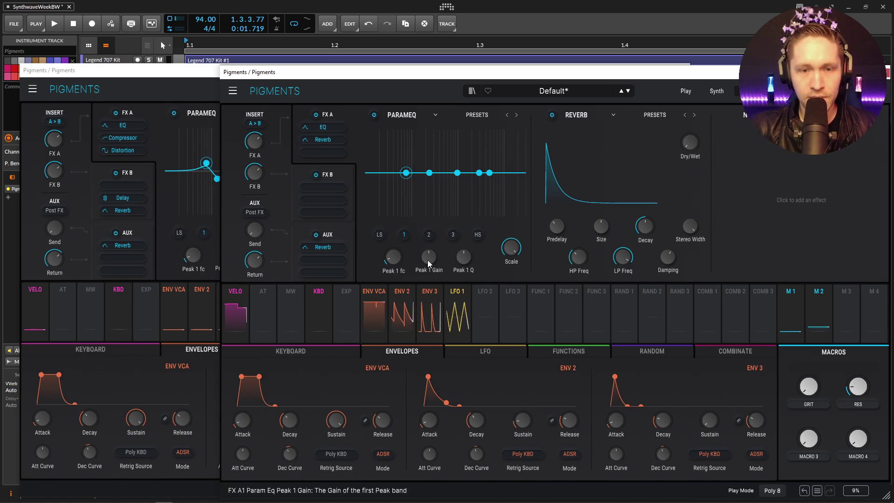
left_click_drag(428, 257, 428, 243)
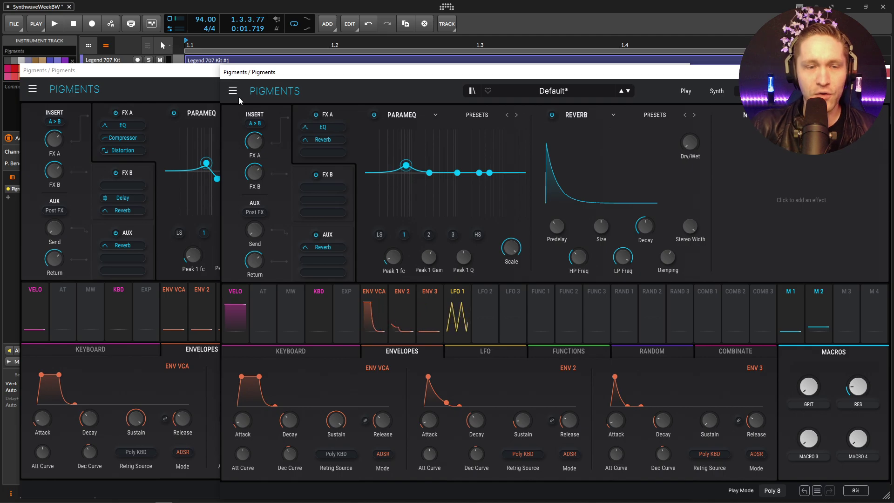
Cut the EQ's second peak band to about -0.84 dB, following the reference.
left_click(201, 78)
left_click(228, 233)
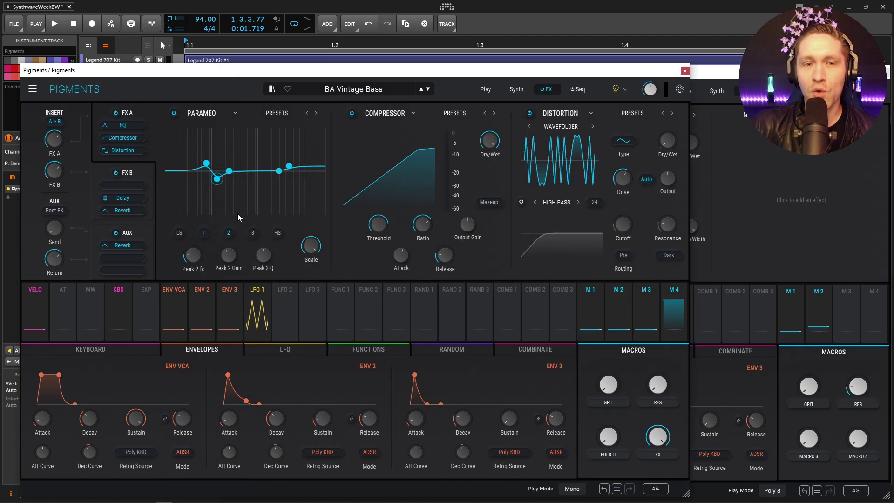
mouse_move(196, 258)
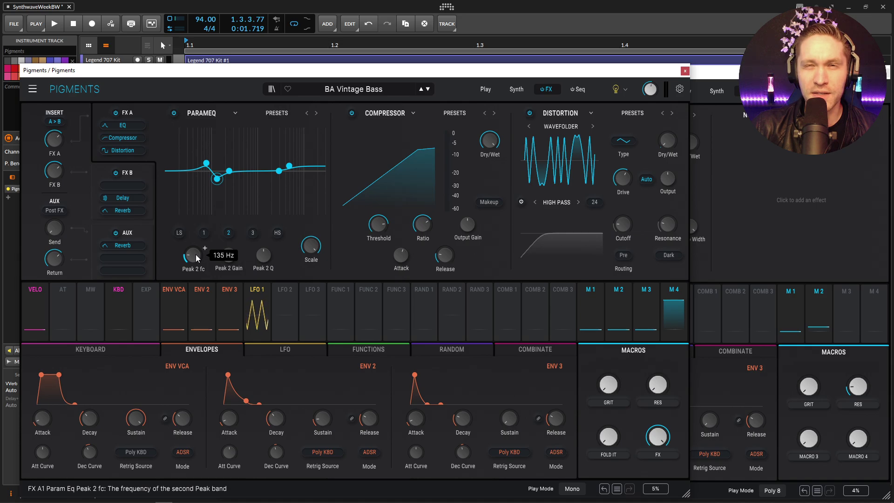
left_click(703, 83)
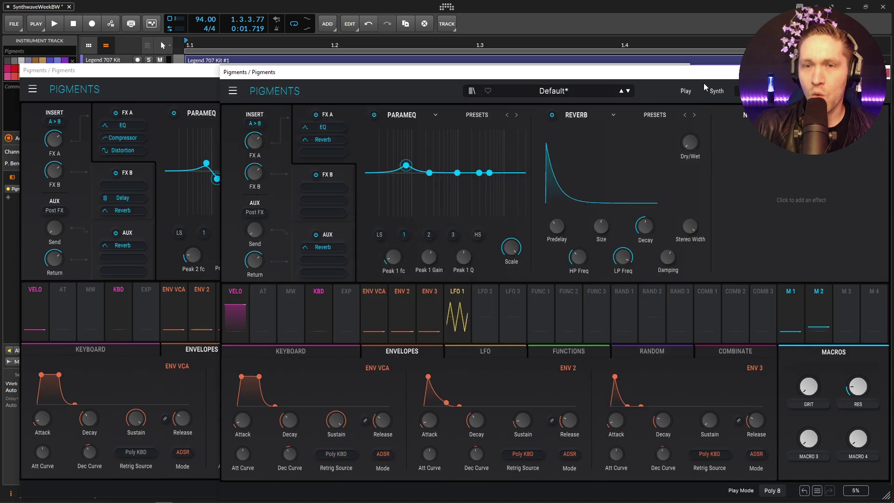
left_click(429, 236)
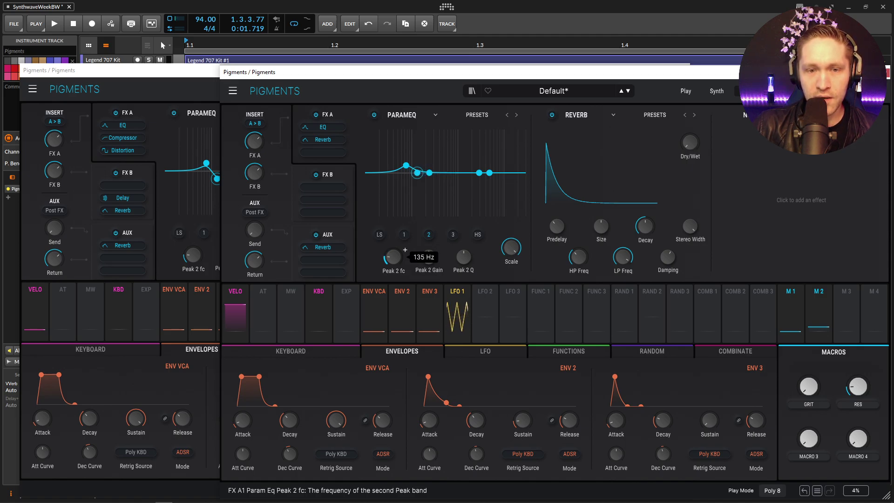
left_click(189, 69)
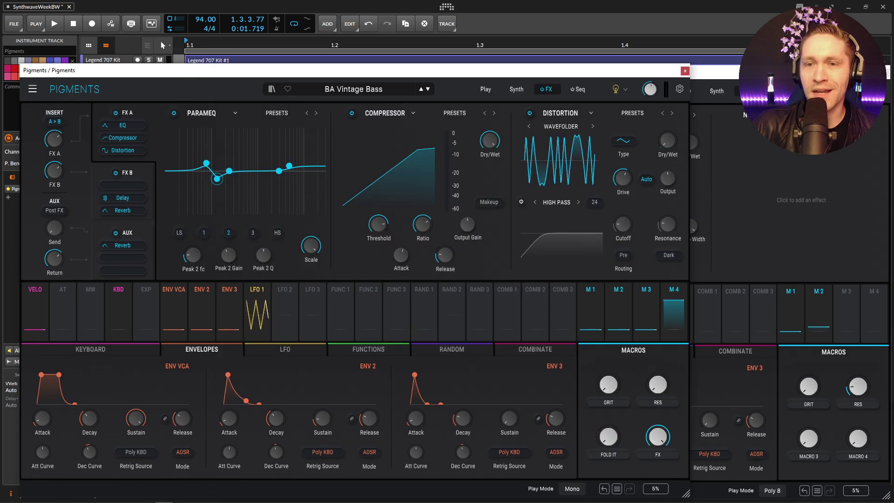
left_click(717, 73)
left_click_drag(433, 261, 433, 271)
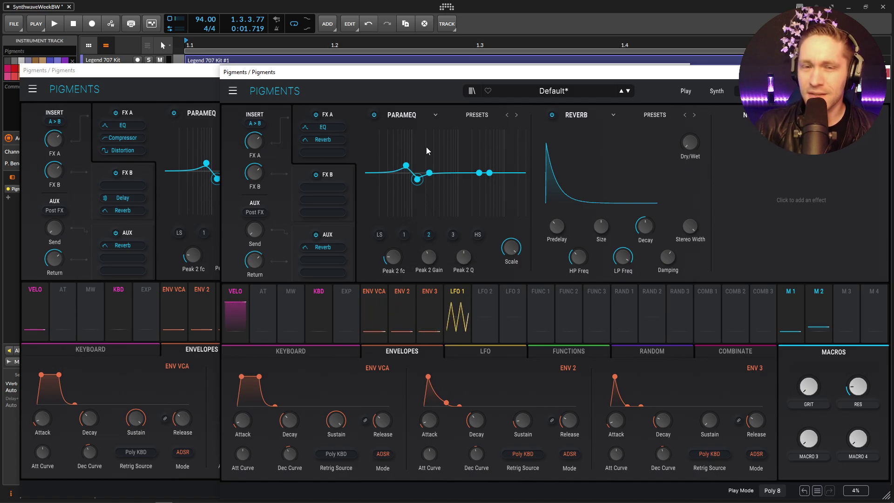
Raise the EQ high shelf gain to about 1.56 dB, near the reference's 1.68 dB.
left_click(202, 82)
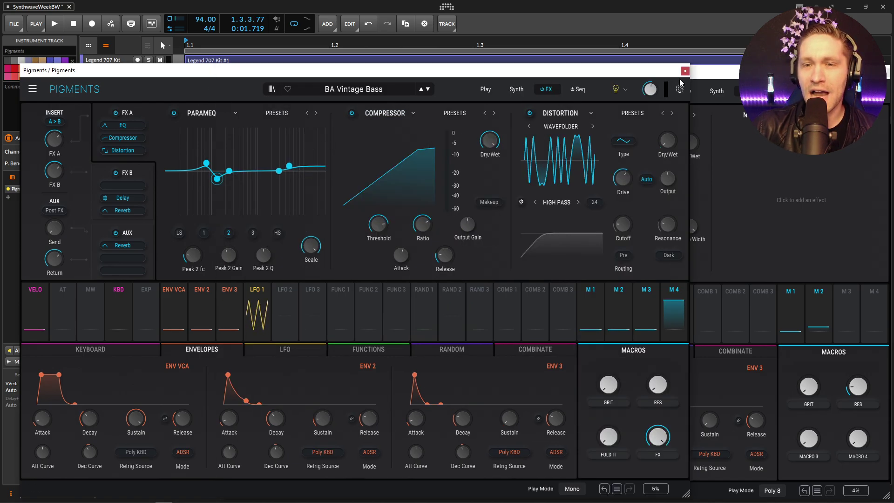
left_click(274, 235)
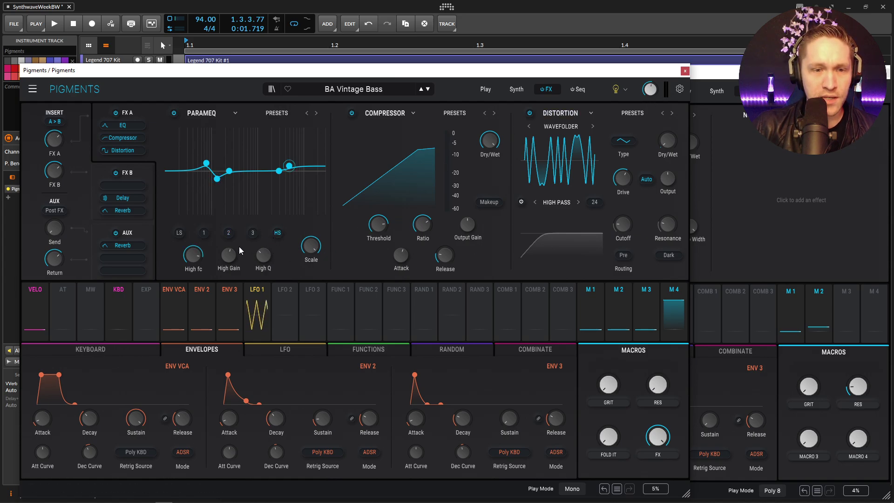
left_click(708, 80)
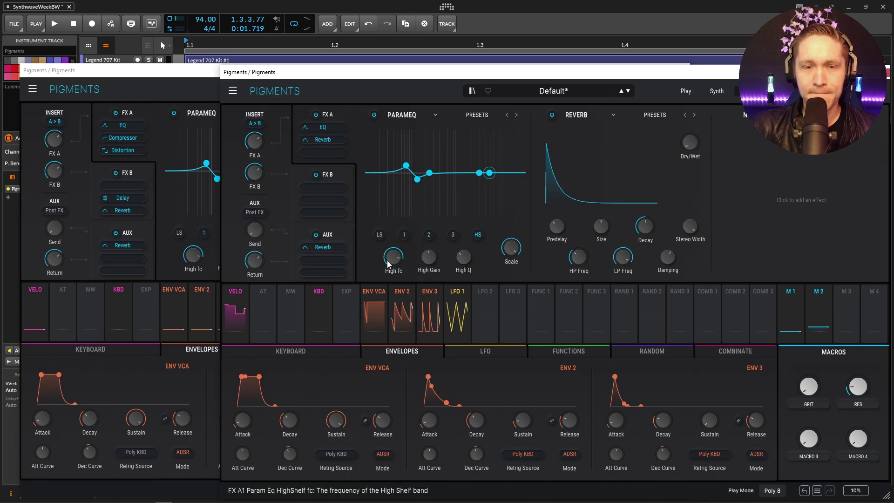
left_click_drag(429, 257, 429, 251)
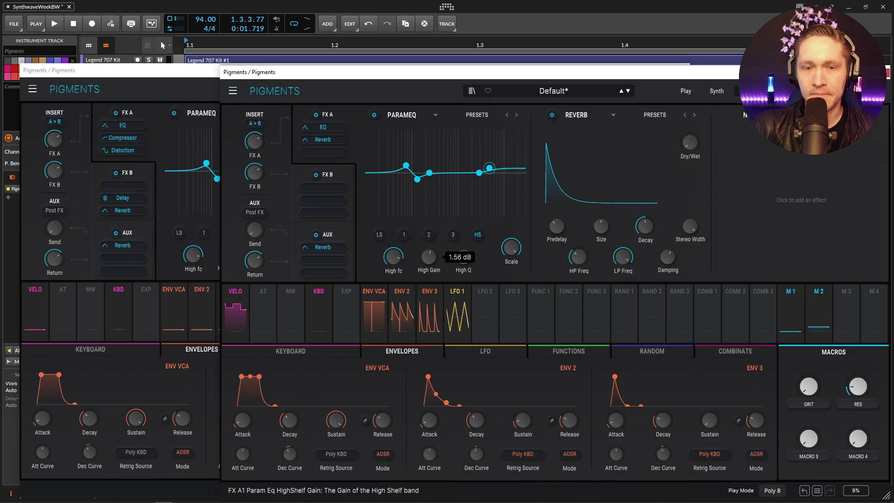
left_click(179, 71)
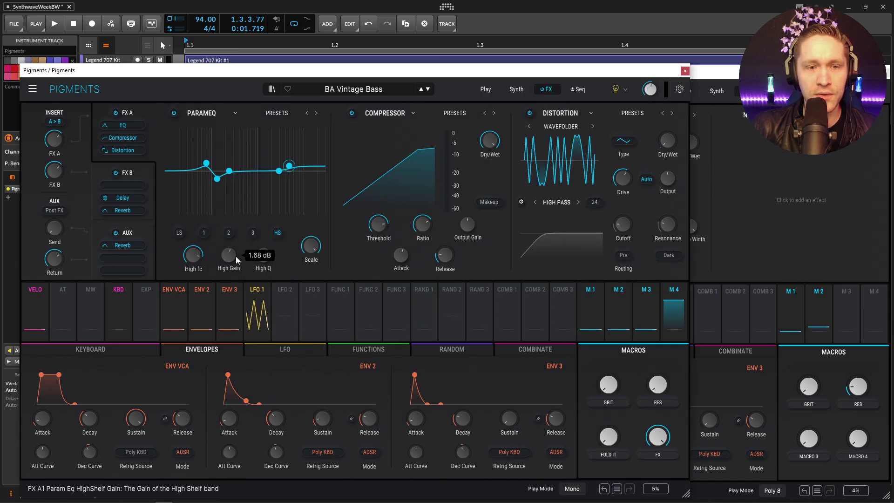
left_click(754, 73)
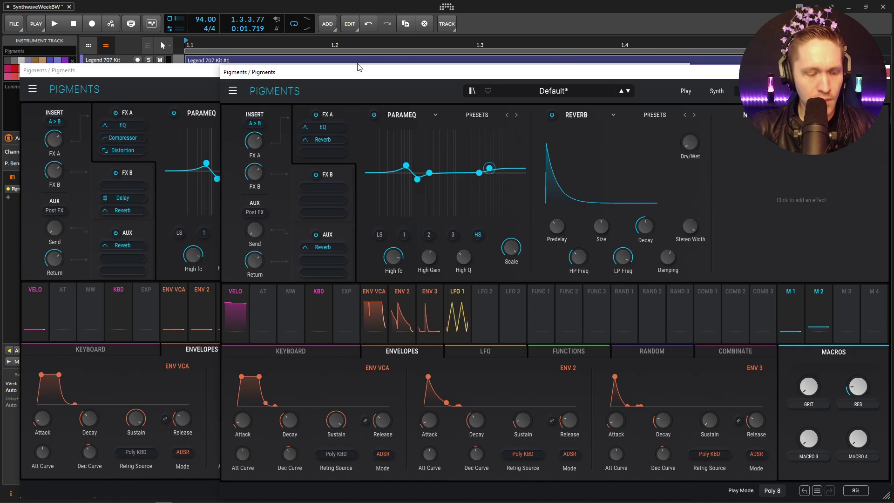
left_click(209, 77)
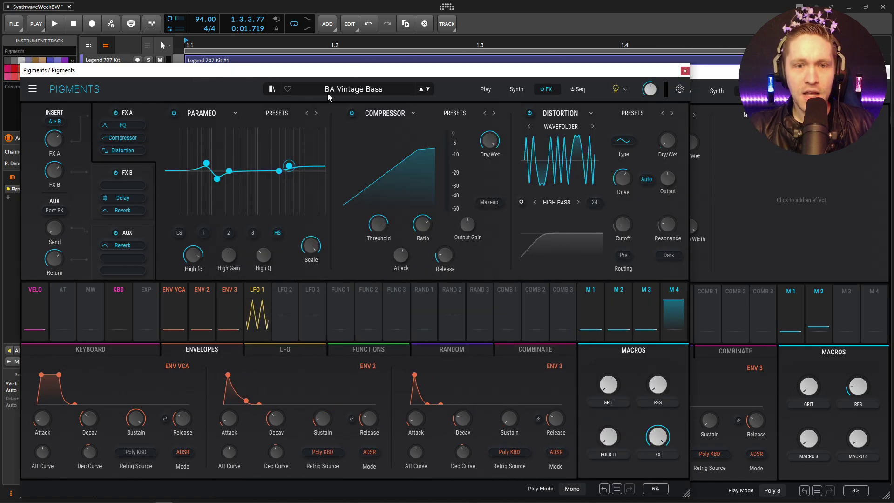
Replace the second FX A slot's Reverb with a Compressor.
left_click(729, 81)
left_click(582, 116)
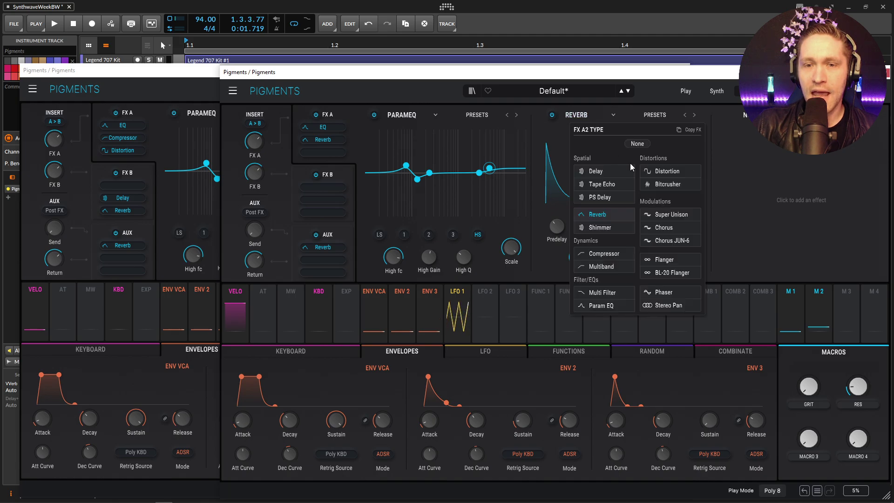
left_click(605, 253)
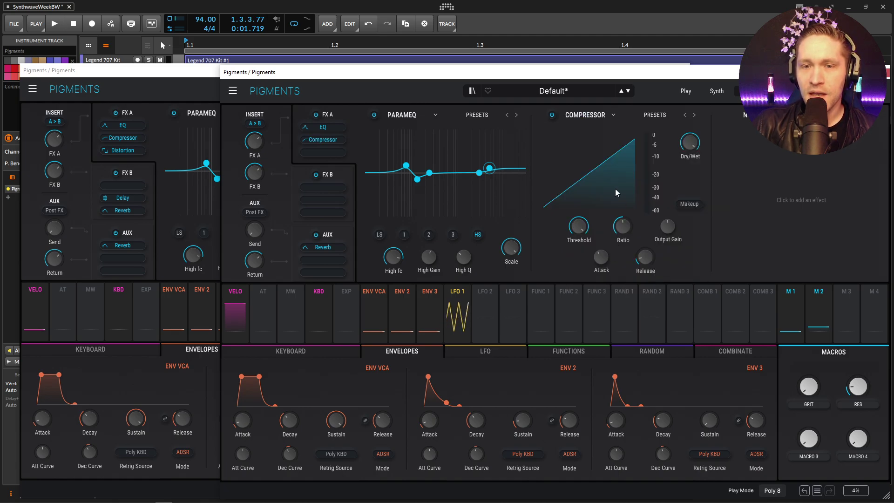
mouse_move(621, 227)
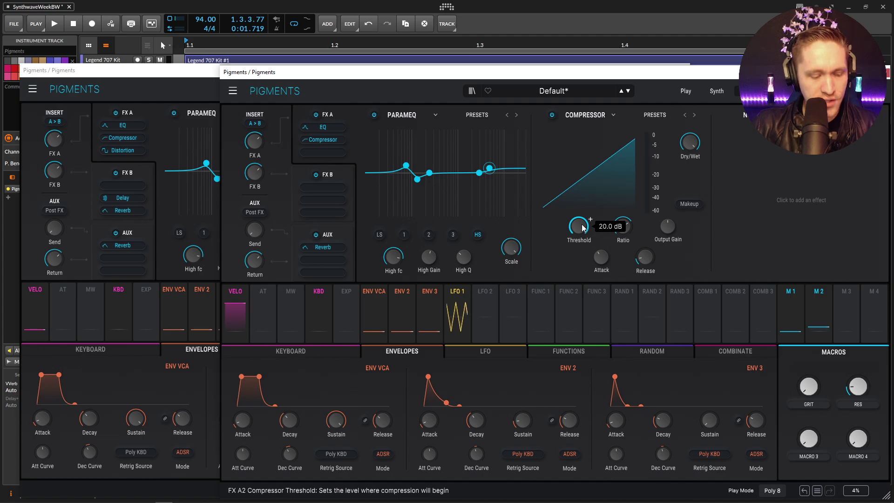
Lower the compressor threshold, set attack near 11 ms and release to 89.4 ms.
left_click_drag(578, 226, 579, 242)
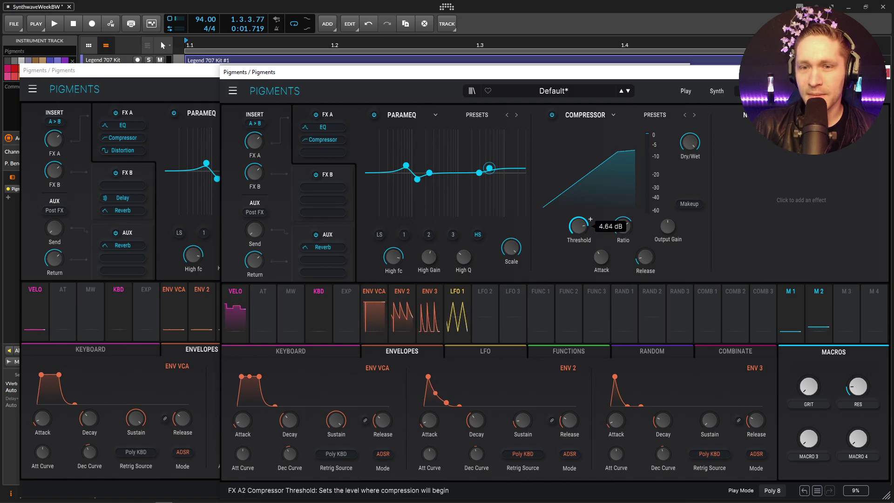
left_click(601, 256)
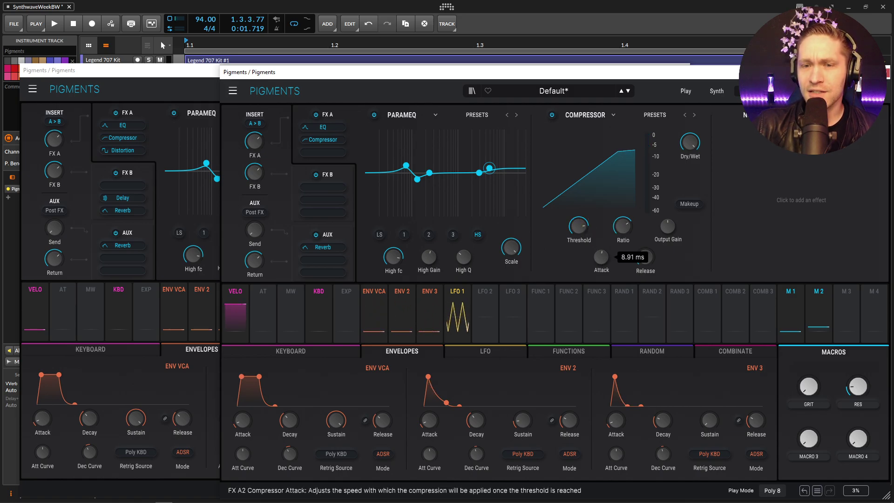
left_click_drag(601, 256, 645, 257)
left_click(216, 104)
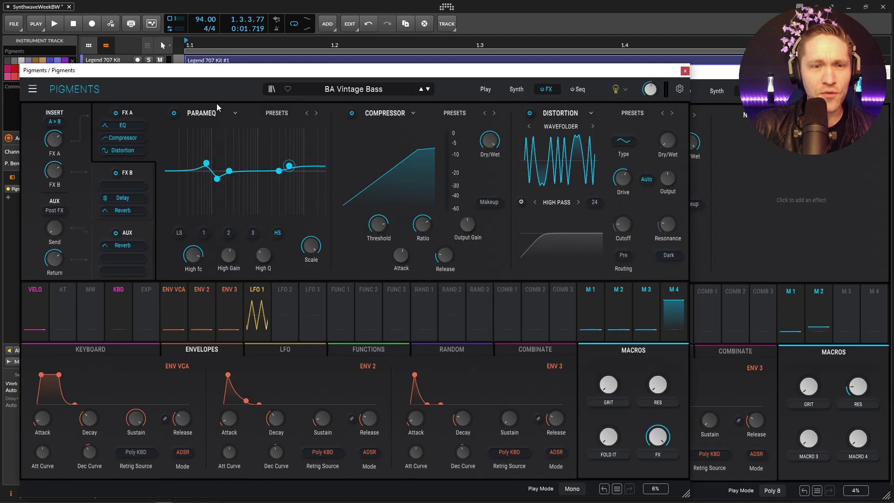
left_click(701, 221)
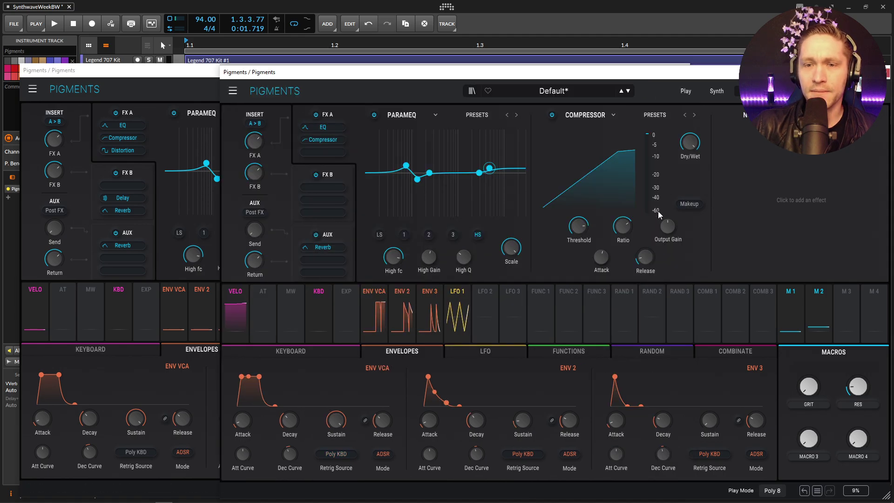
left_click_drag(644, 257, 645, 254)
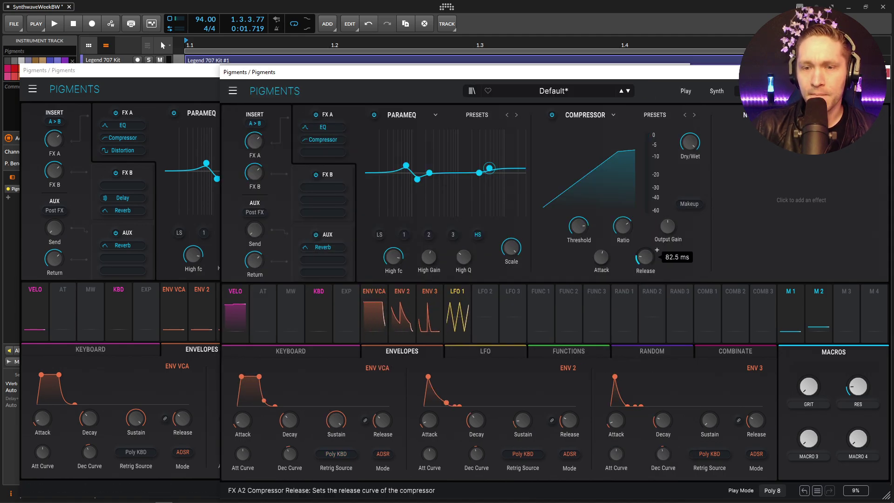
left_click_drag(649, 263, 649, 259)
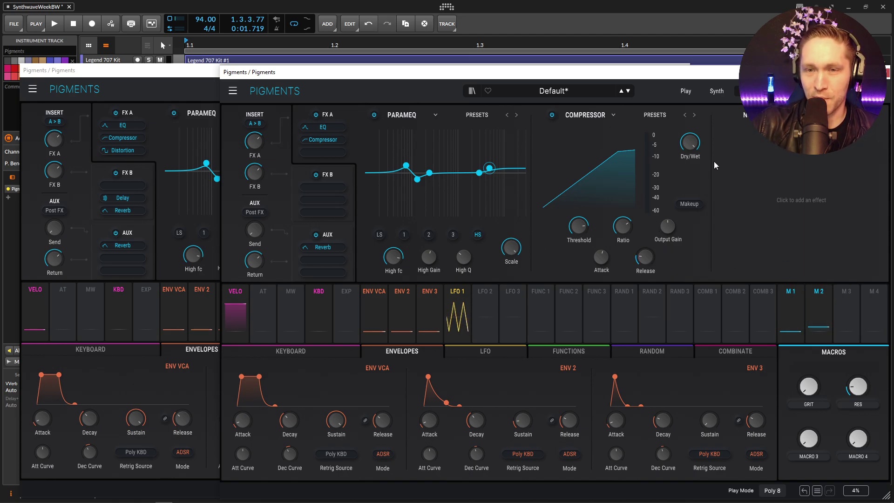
left_click(211, 80)
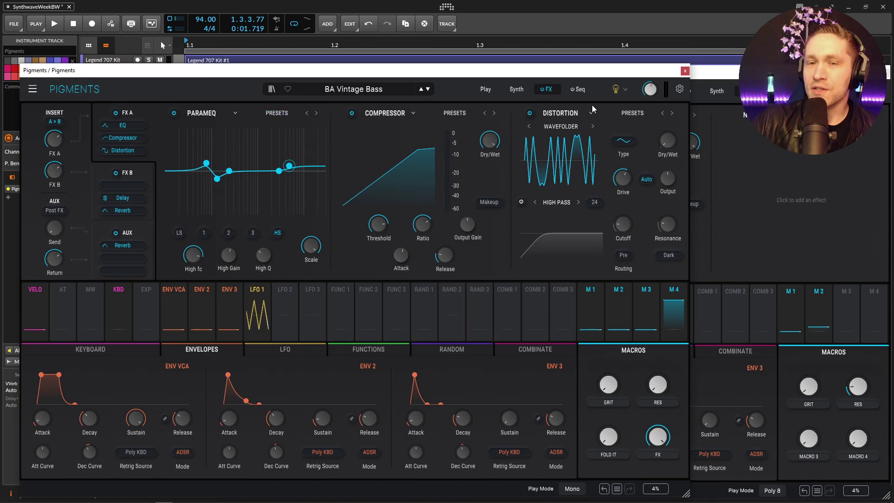
Load a Distortion into the third FX A slot and switch its algorithm to Wavefolder.
left_click(801, 200)
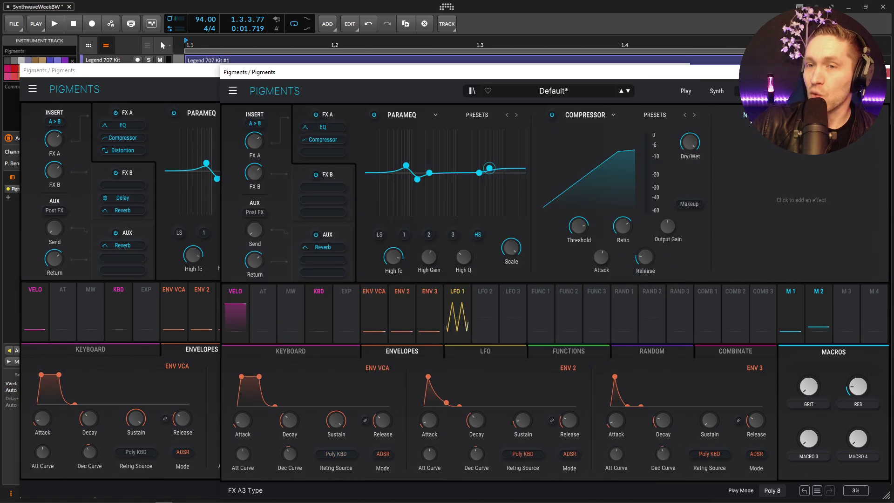
left_click(842, 171)
left_click(793, 128)
left_click(793, 128)
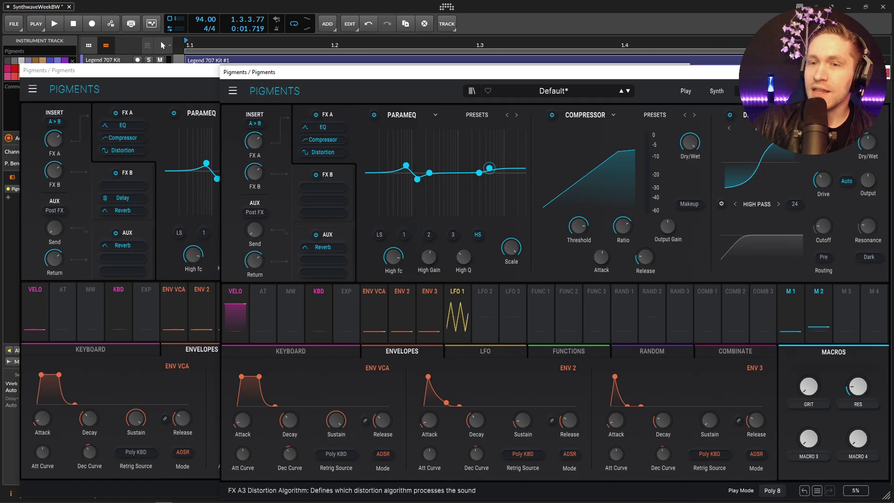
left_click(793, 128)
left_click(793, 128)
left_click(794, 128)
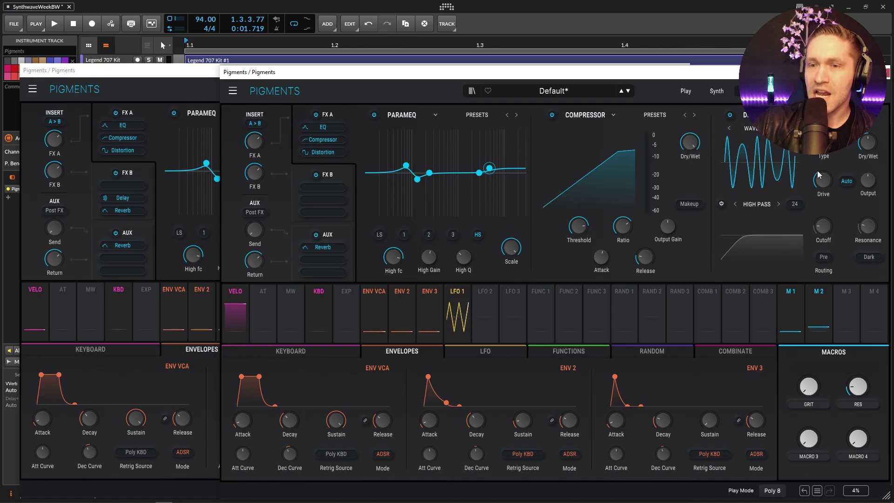
Choose the Sine wavefolder shape and raise the drive to about 28.2 dB.
left_click(824, 145)
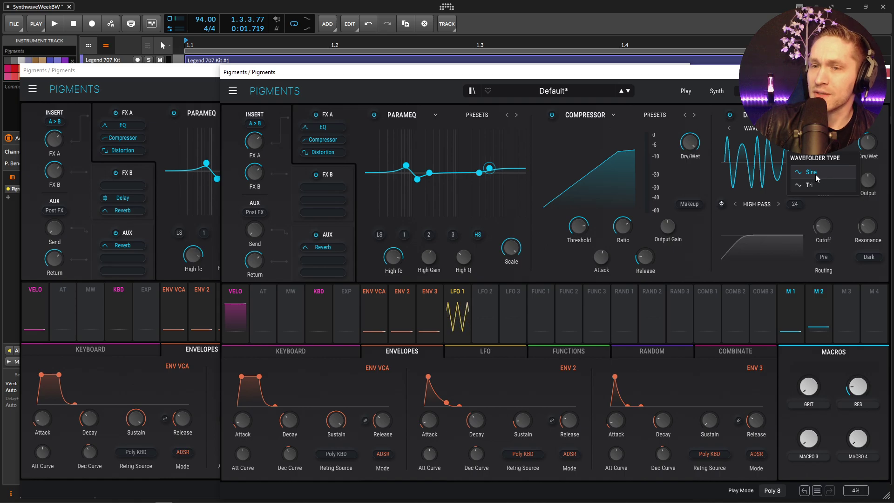
left_click(811, 188)
left_click(157, 72)
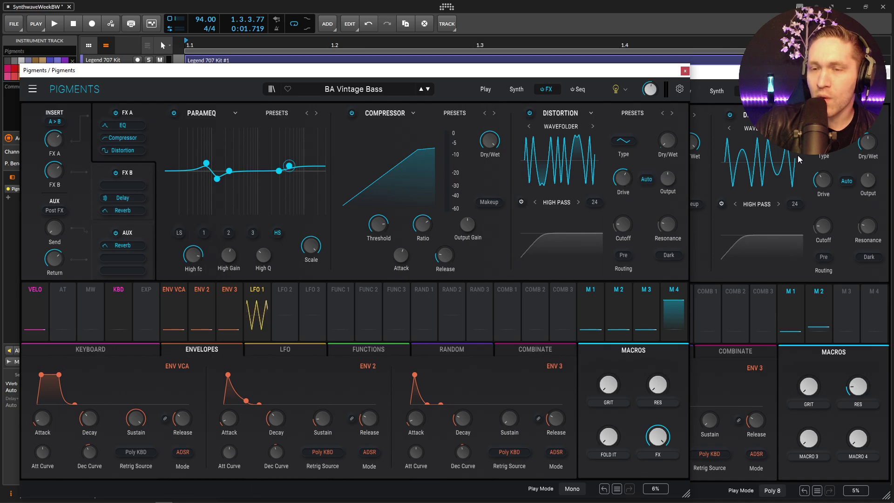
mouse_move(822, 184)
left_mouse_down()
mouse_move(821, 172)
mouse_move(835, 173)
left_mouse_up()
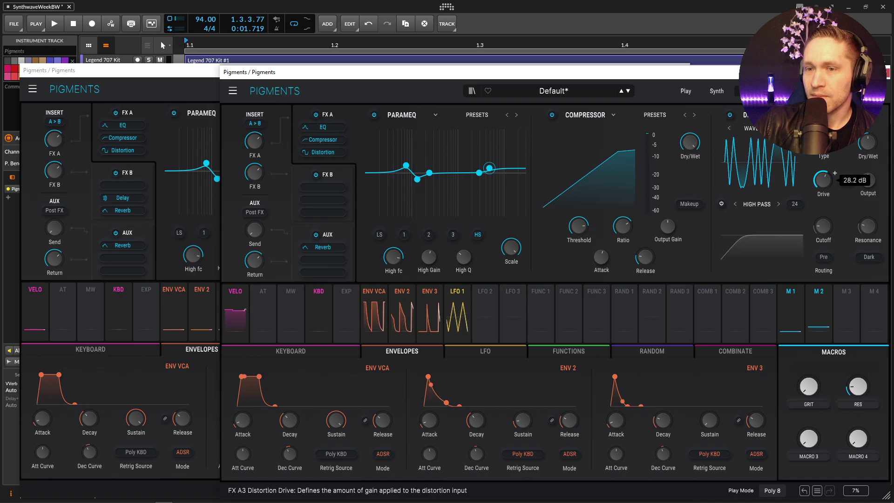
Route Macro 3 to the Distortion Dry/Wet, as in the BA Vintage Bass reference.
left_click(134, 73)
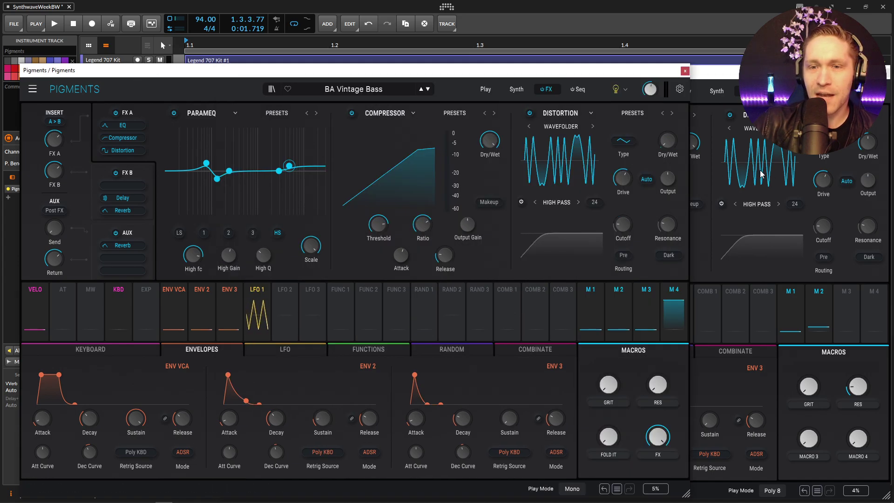
mouse_move(670, 168)
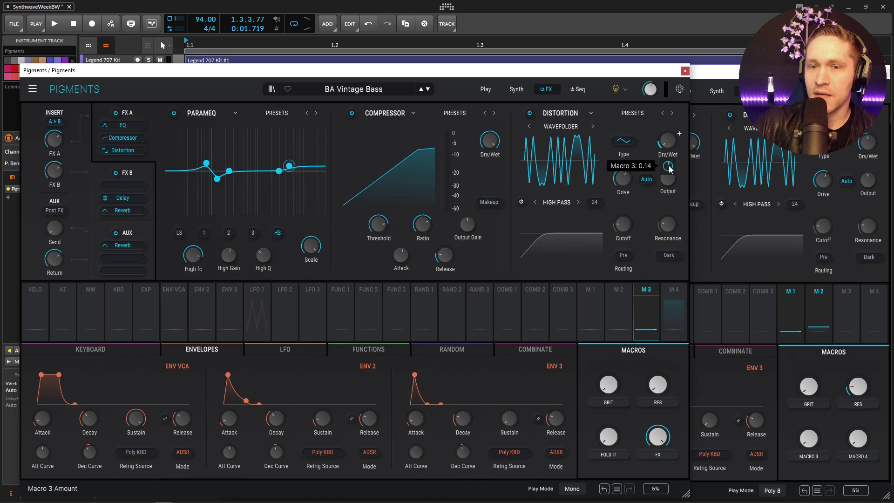
left_click(868, 146)
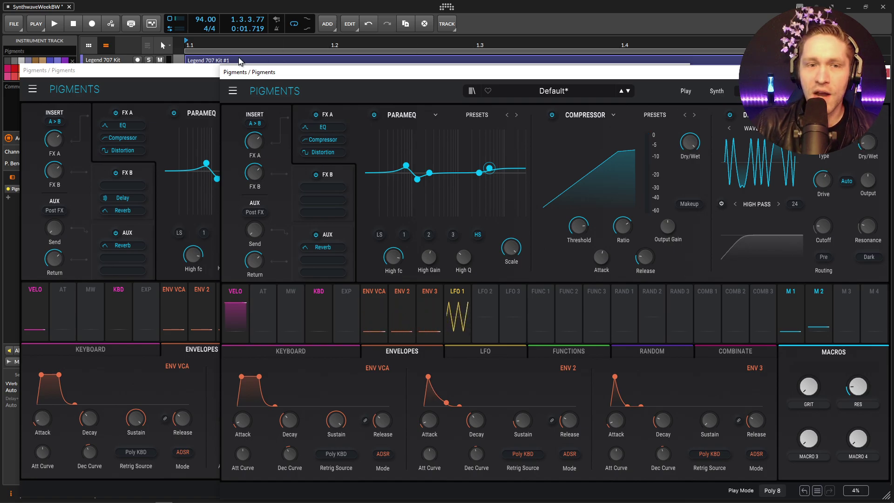
left_click(203, 70)
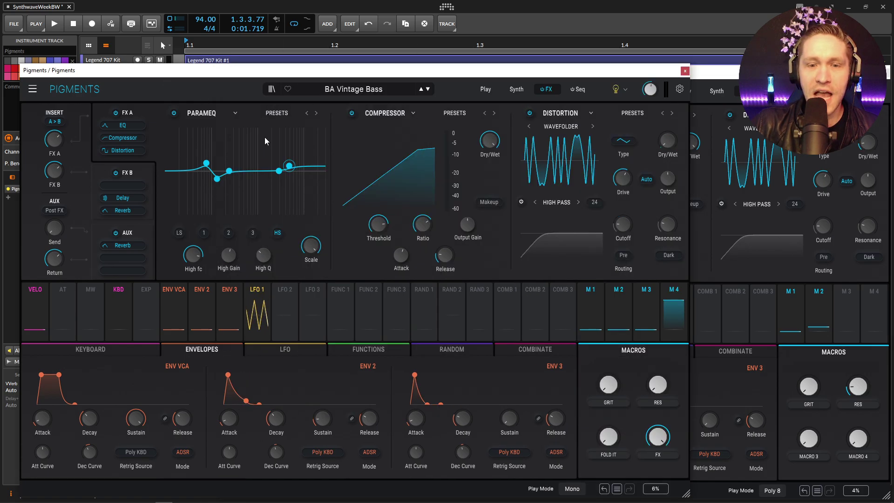
left_click(650, 297)
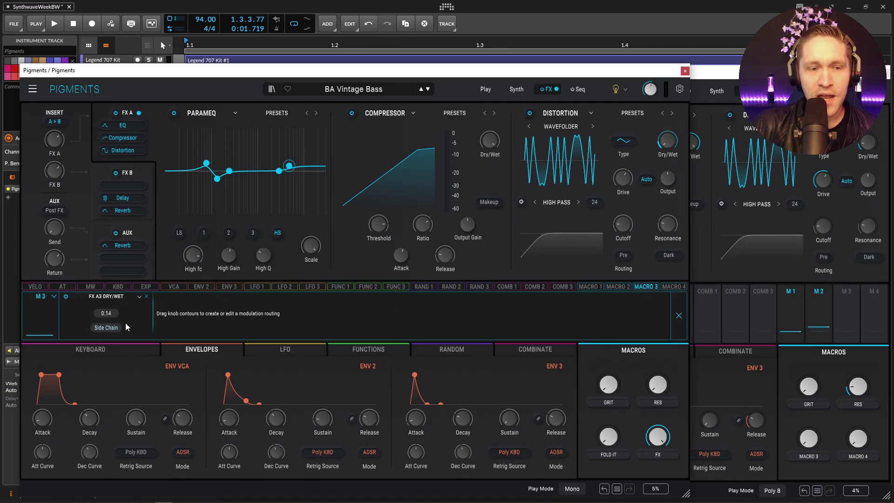
left_click(678, 315)
left_click(837, 327)
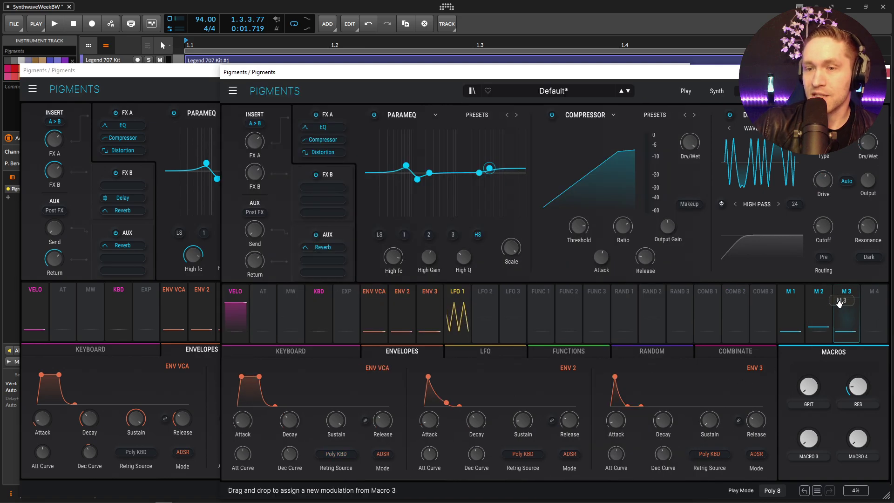
left_click_drag(872, 142, 868, 157)
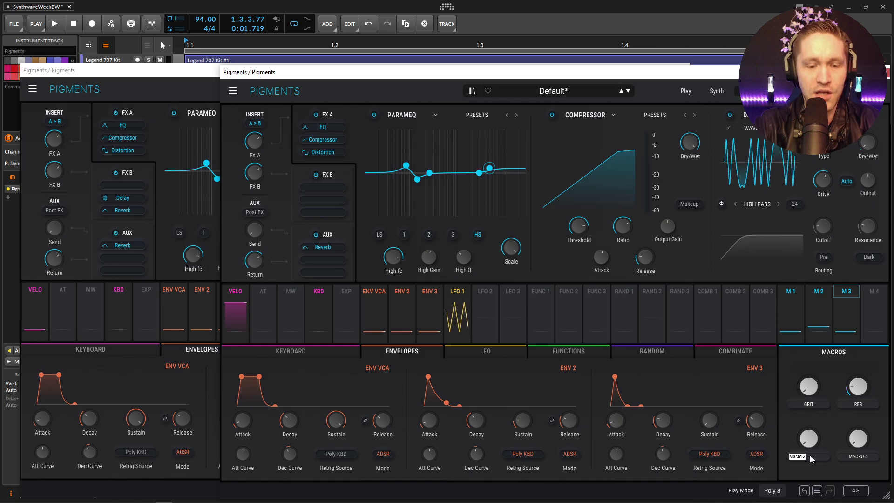
Rename Macro 3 to 'FOLD IT' and turn it up.
type("it")
key("Return")
left_click_drag(809, 438, 809, 417)
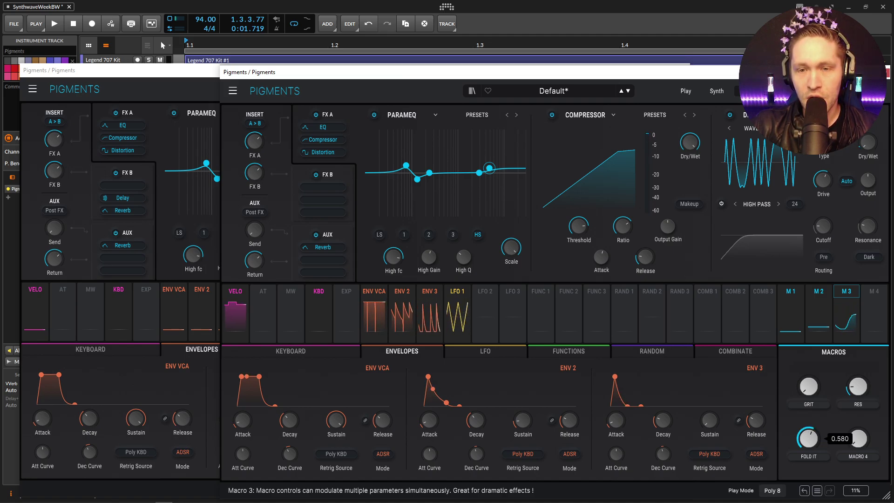
Add a Delay as the second FX B effect, checking the reference's delay.
left_click(339, 174)
left_click(568, 117)
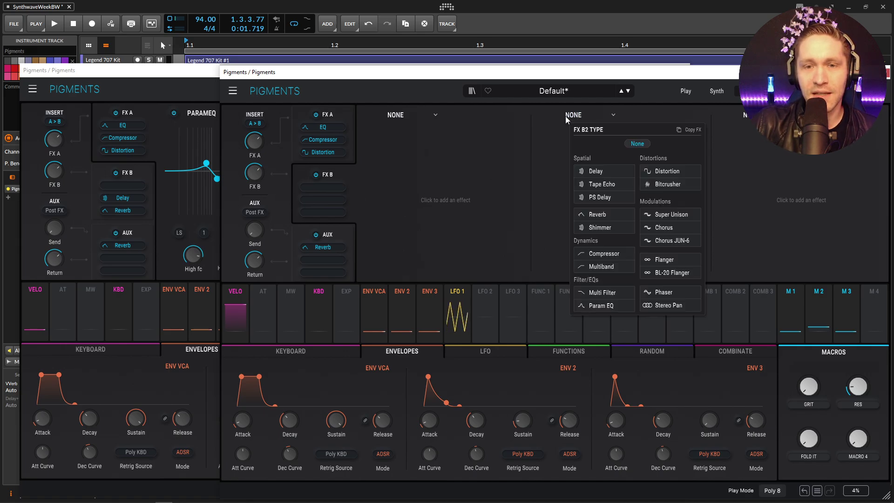
left_click(609, 171)
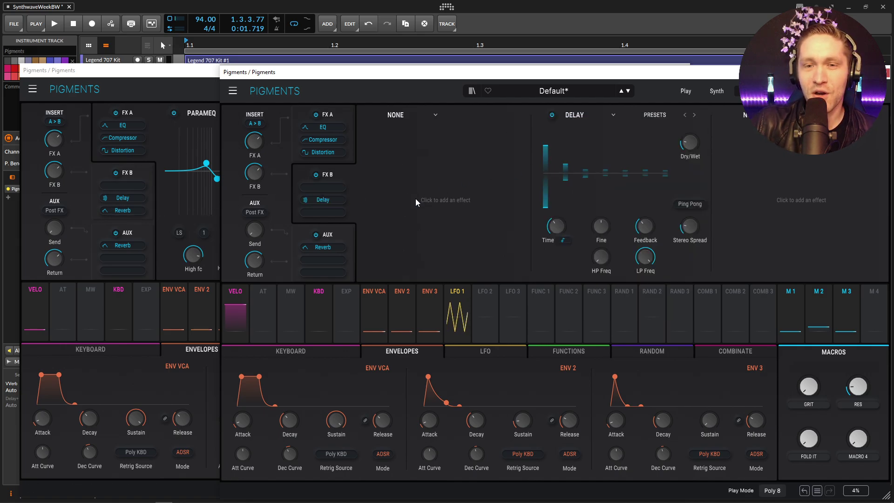
left_click(130, 172)
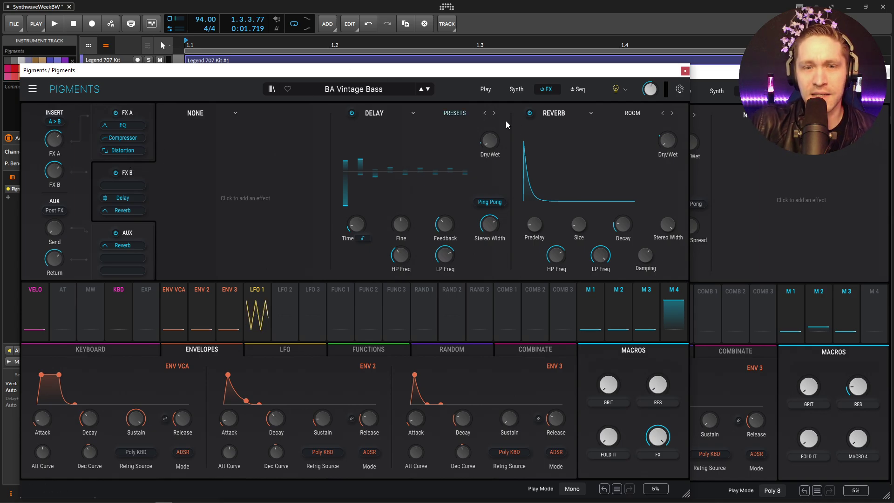
mouse_move(490, 142)
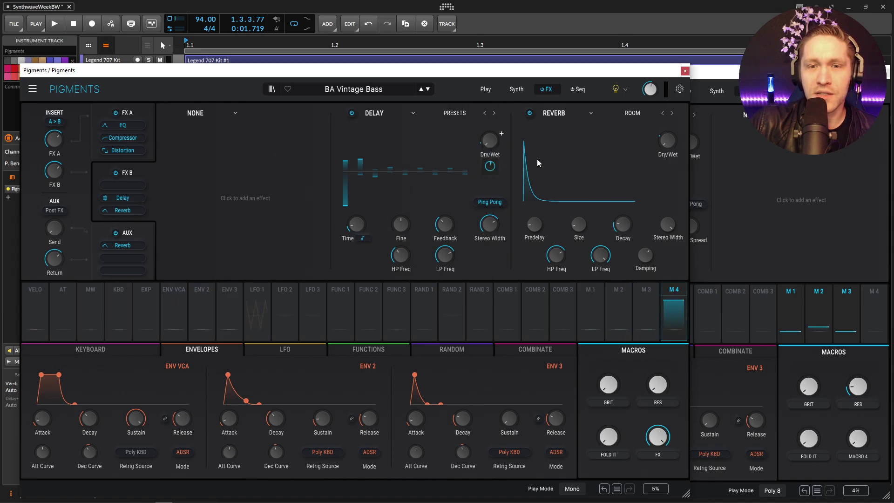
left_click(717, 73)
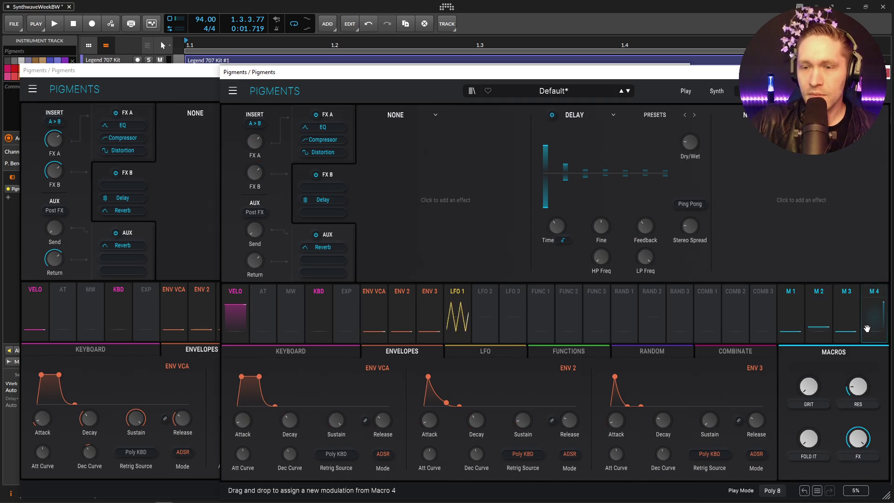
Route Macro 4 to the Delay Dry/Wet with a 0.25 amount, comparing against the reference.
left_click_drag(865, 326, 692, 143)
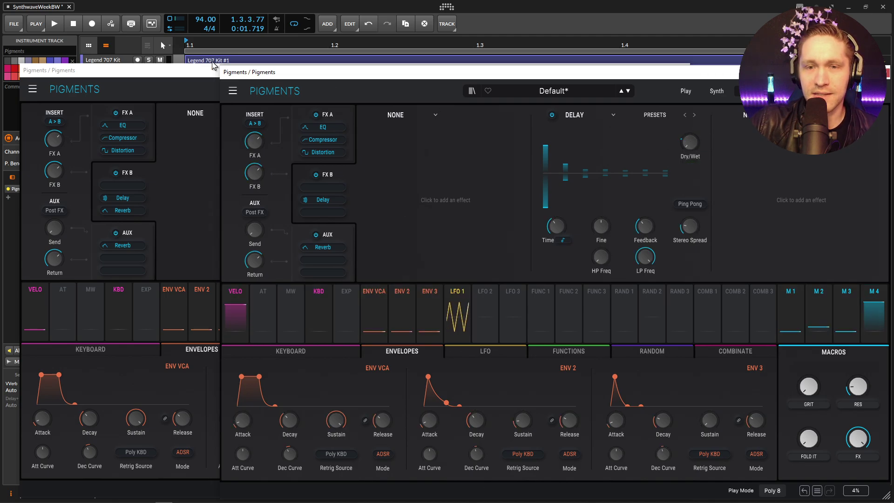
left_click(165, 75)
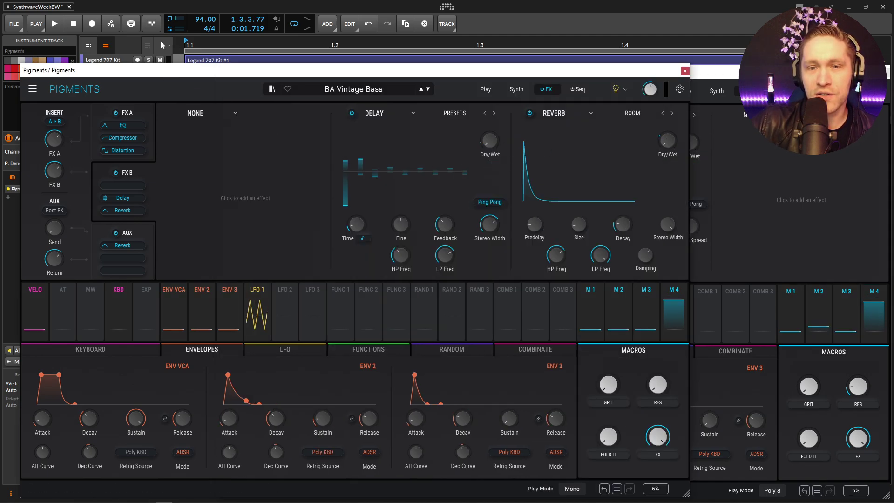
left_click(691, 159)
left_click_drag(691, 167, 691, 154)
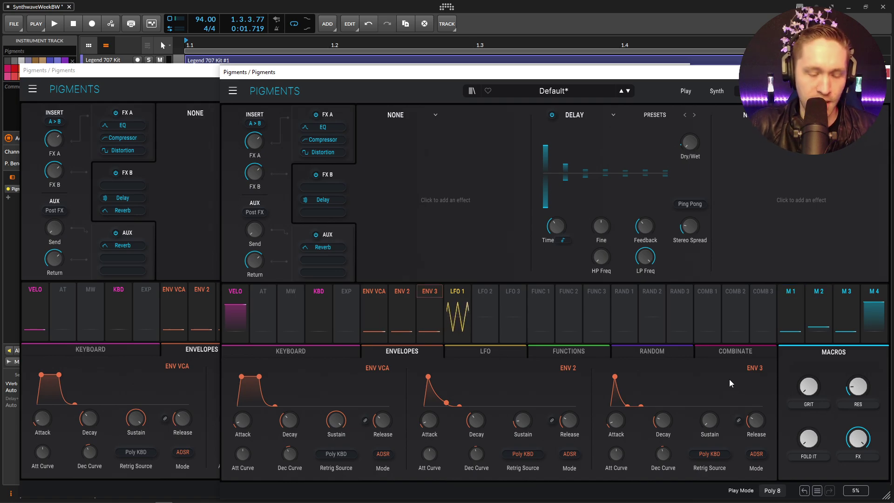
left_click(193, 76)
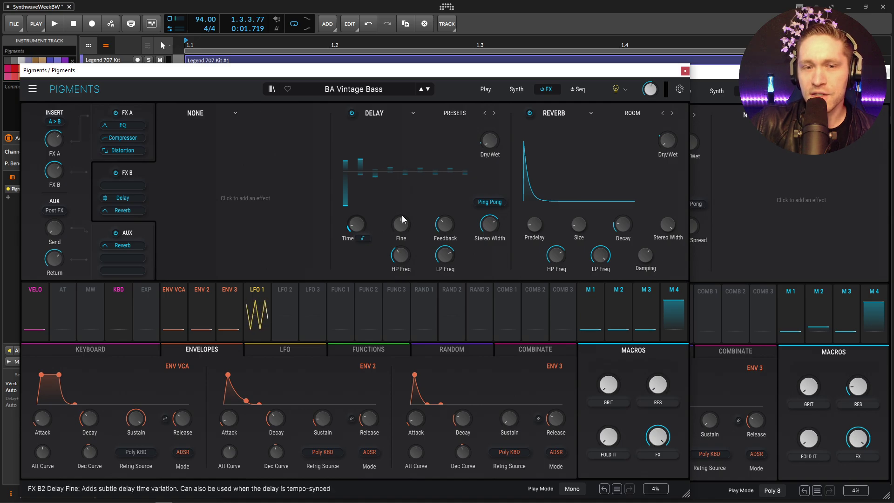
left_click(717, 73)
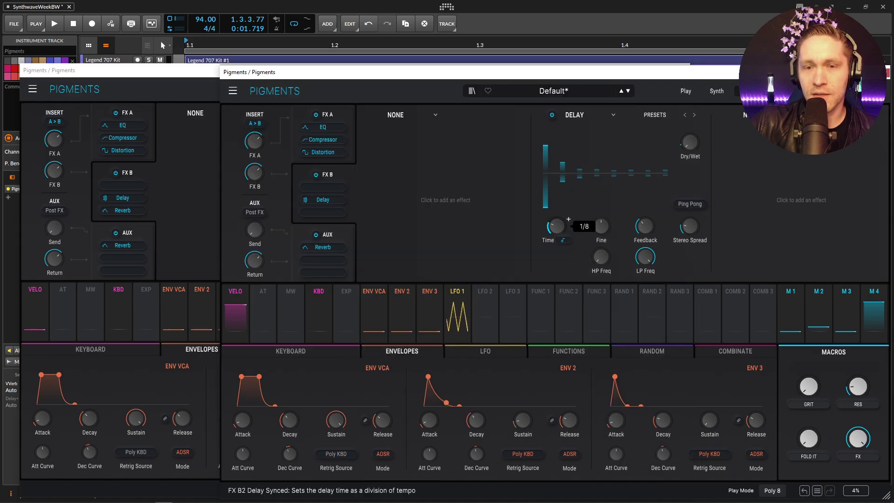
left_click(169, 80)
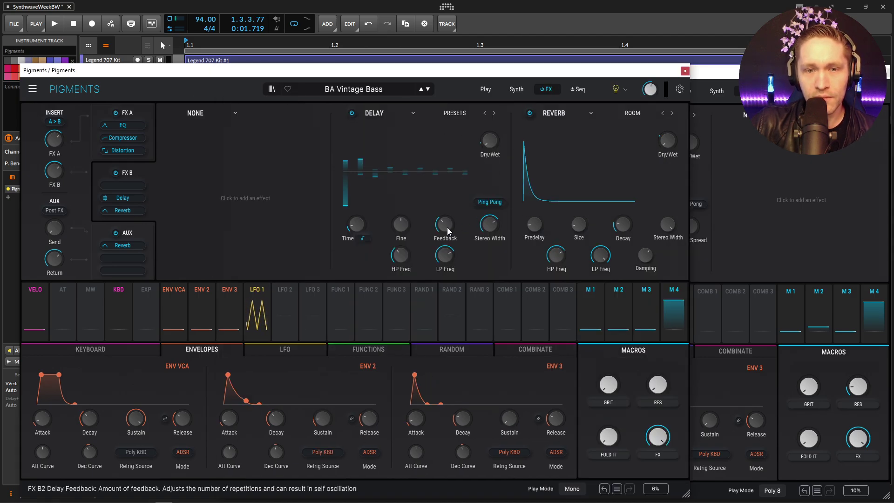
left_click(731, 77)
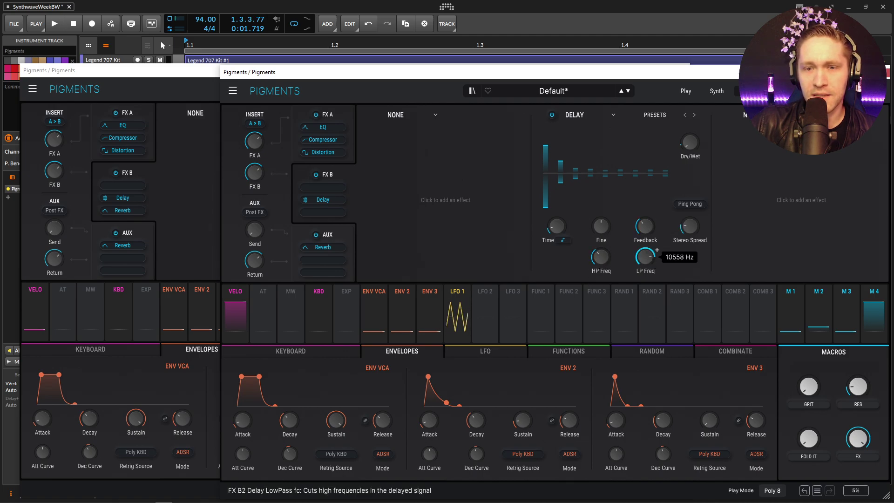
left_click(192, 80)
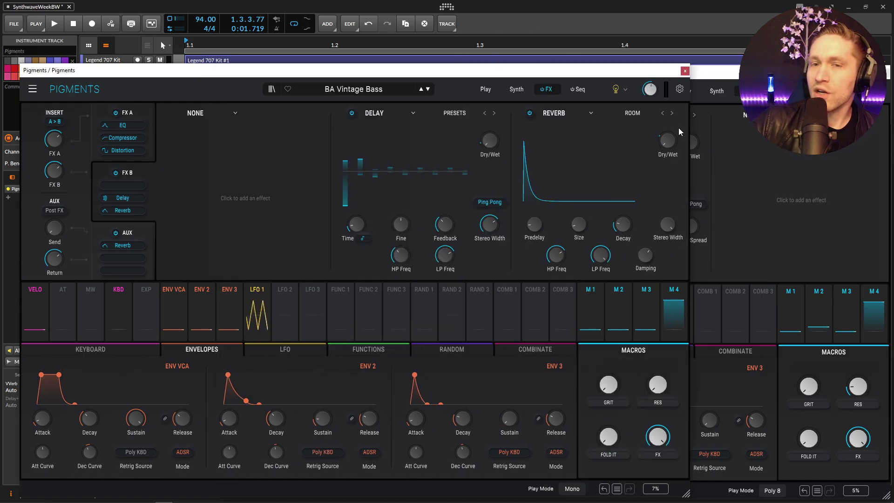
Add a Reverb with the Room preset in the third FX B slot.
left_click(759, 74)
left_click(773, 115)
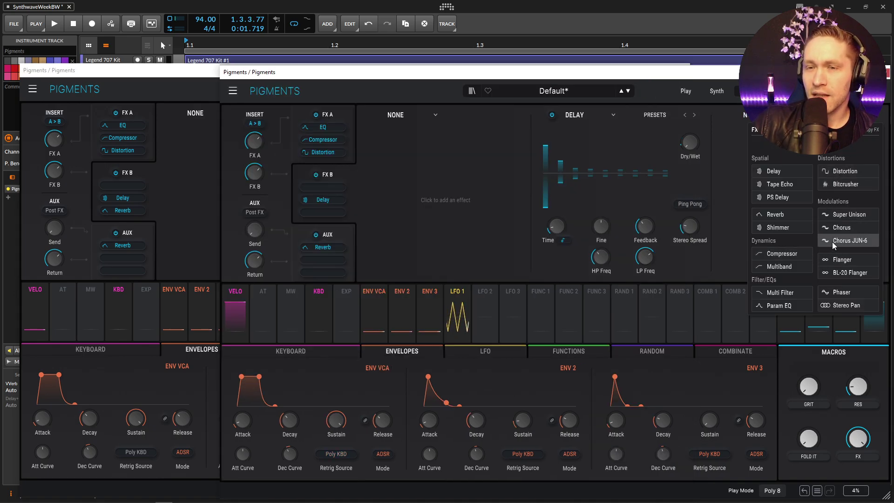
left_click(809, 214)
left_click(832, 115)
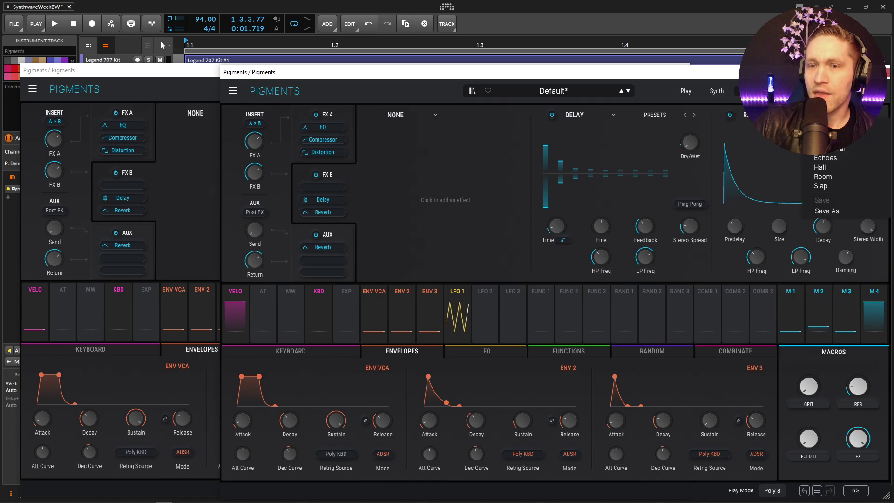
left_click(835, 177)
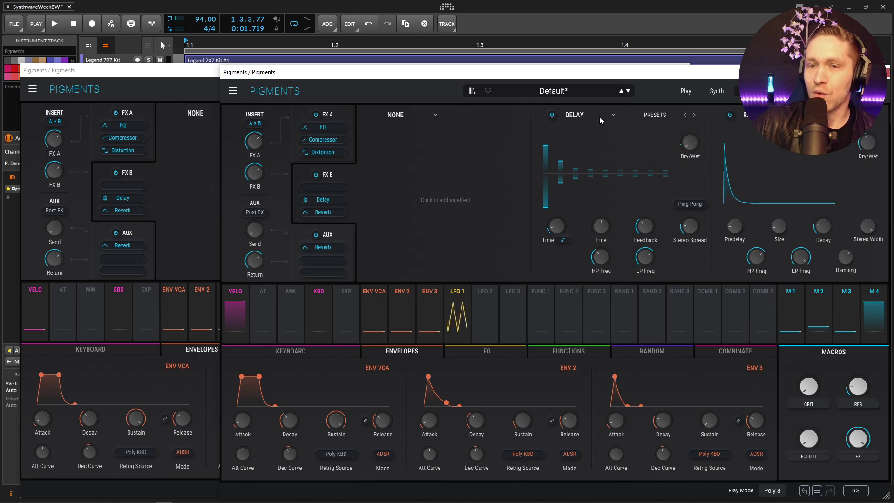
left_click(198, 77)
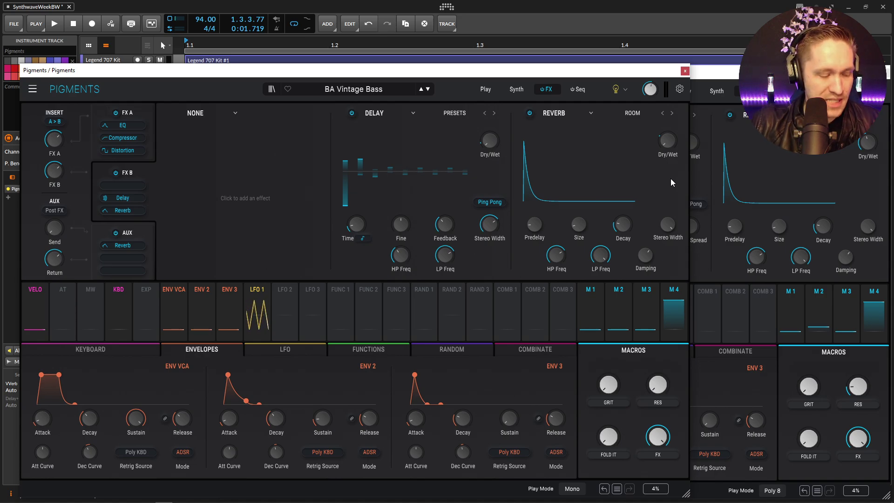
left_click(837, 170)
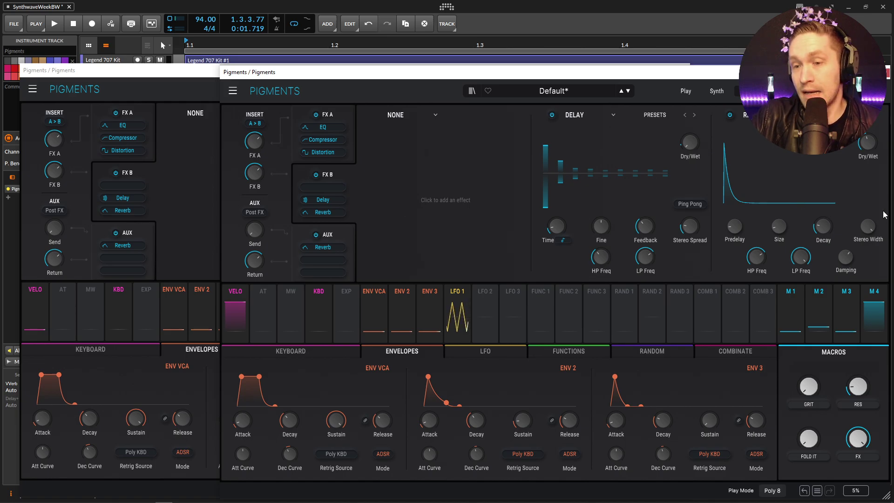
Give Macro 4 a 0.28 Reverb Dry/Wet amount and lower the reverb LP Freq to 3594 Hz.
left_click(209, 109)
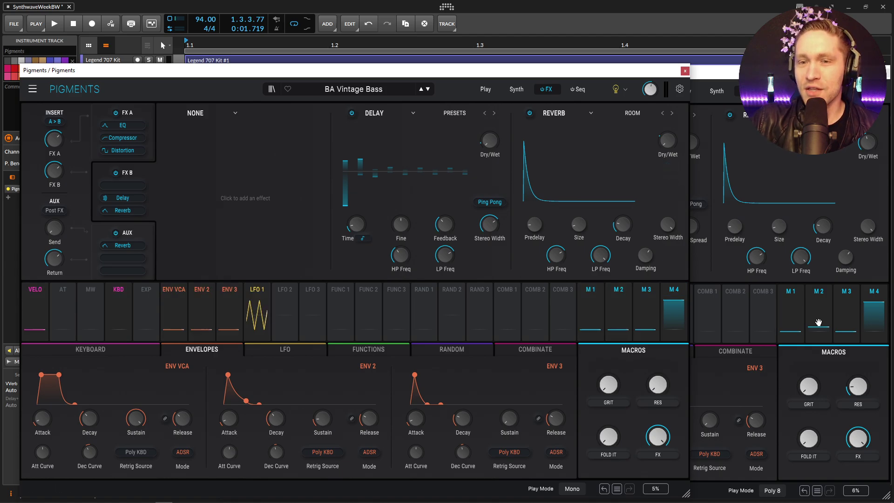
left_click(859, 163)
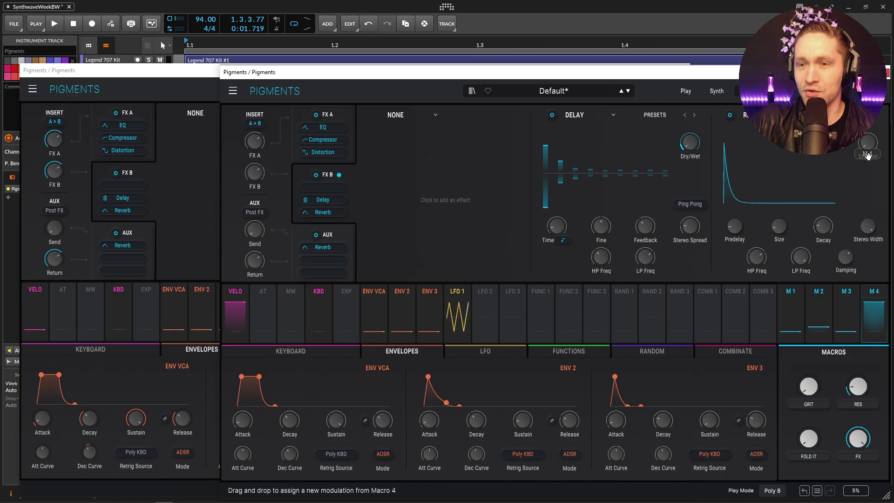
left_click_drag(868, 168, 864, 175)
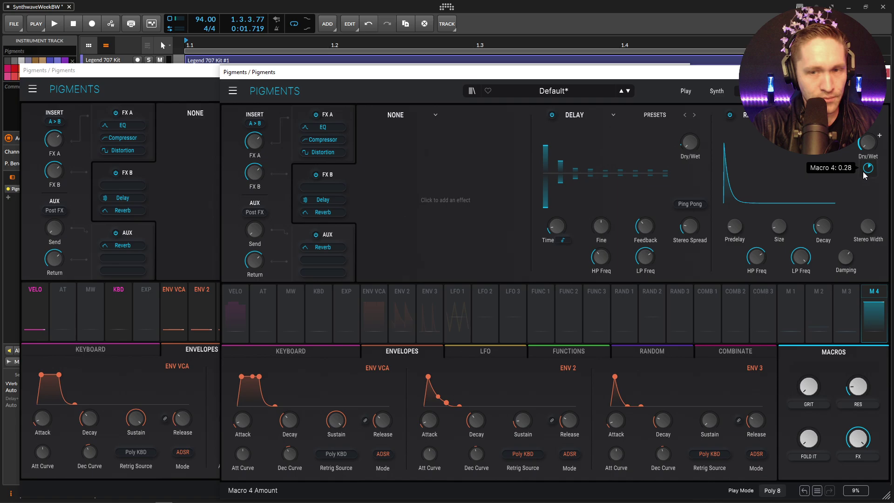
left_click(168, 72)
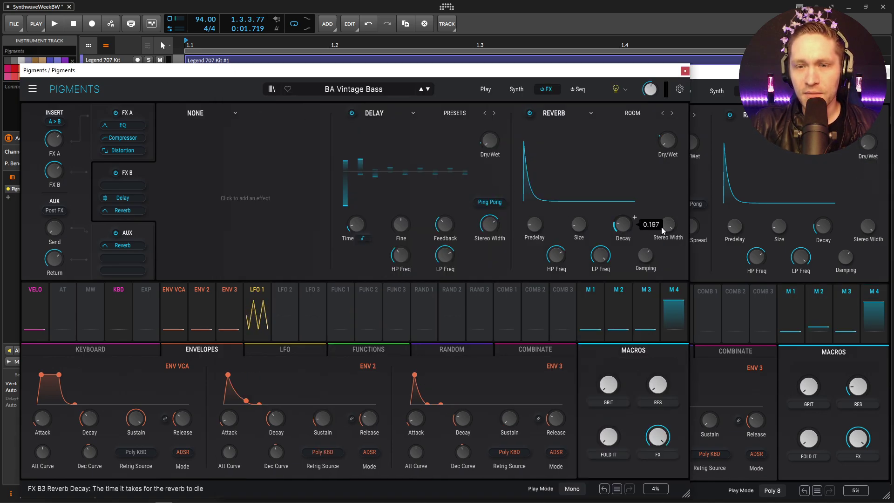
mouse_move(823, 226)
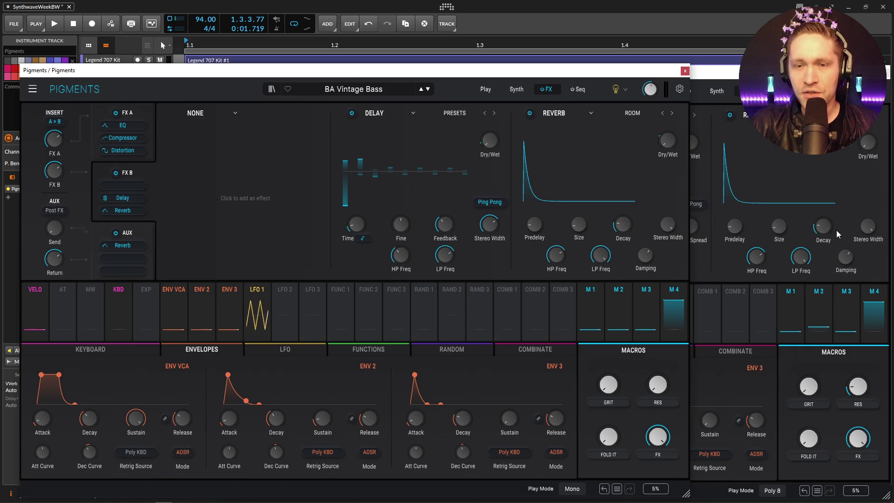
left_click(846, 259)
mouse_move(812, 251)
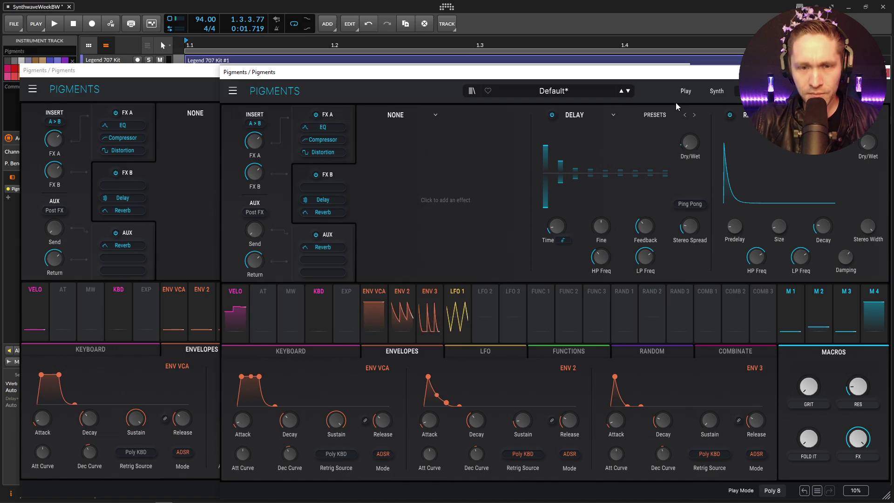
Switch to the Synth page, sweep the GRIT and FOLD IT macros, ending with FOLD IT at 1.00.
left_click(717, 91)
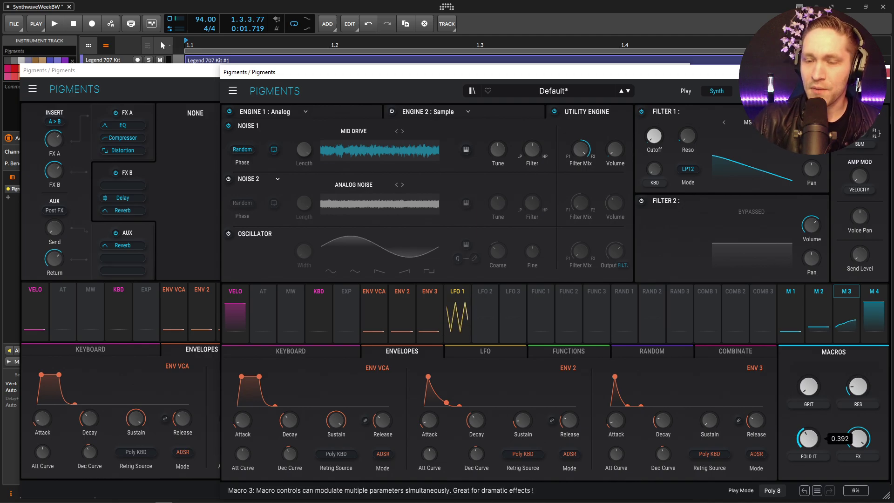
left_click_drag(809, 439, 809, 423)
left_click_drag(809, 386, 809, 336)
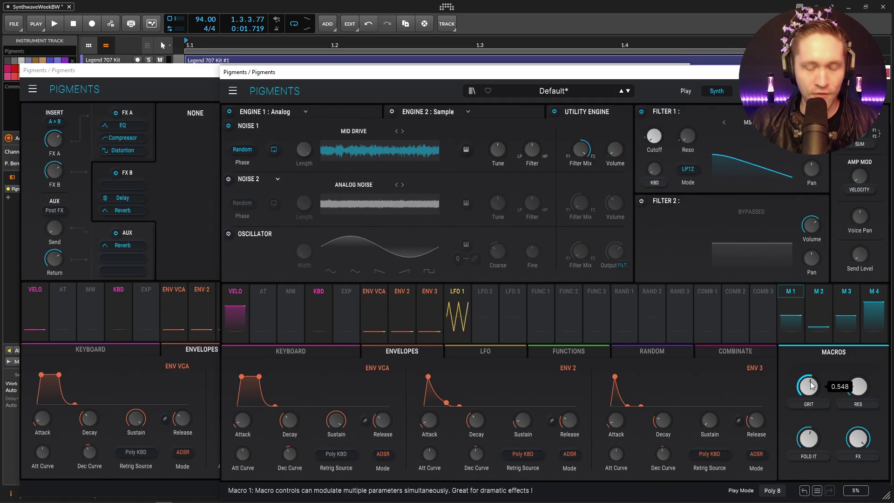
left_click_drag(810, 440, 811, 454)
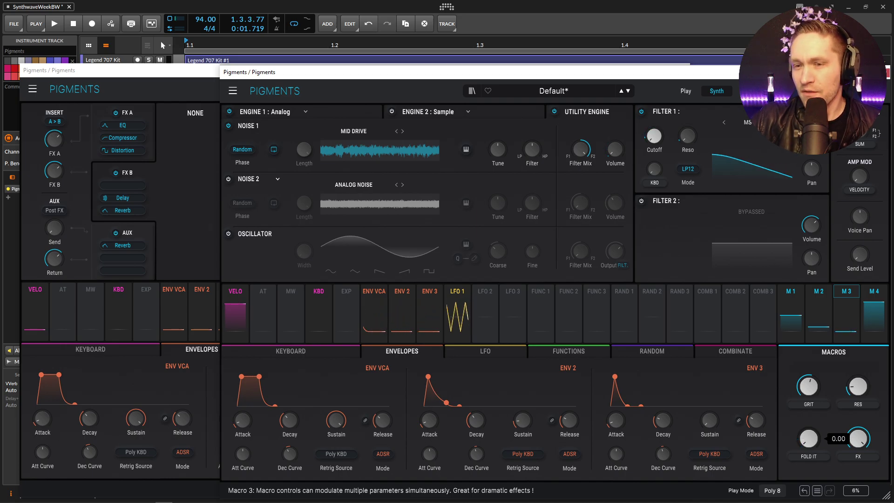
left_click_drag(809, 387, 816, 401)
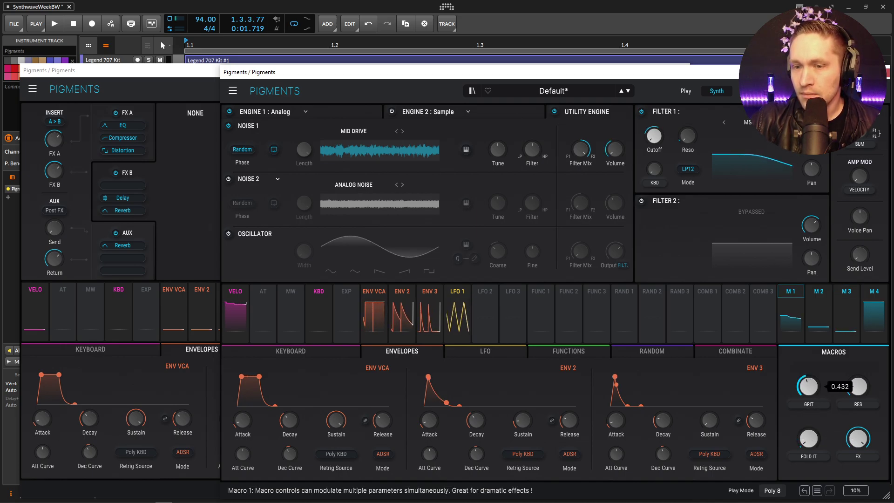
left_click_drag(809, 438, 809, 386)
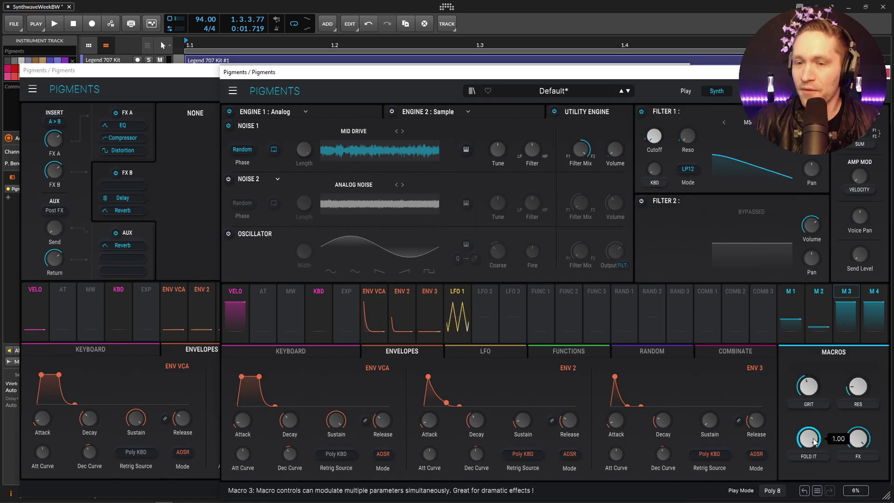